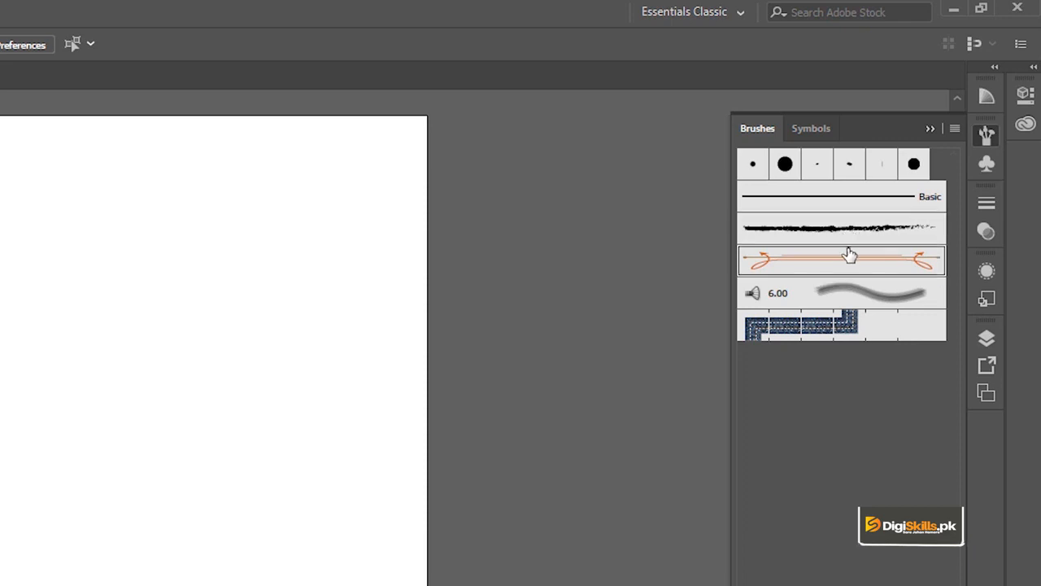
Choose the rough charcoal art brush and activate the Paintbrush tool
left_click(865, 329)
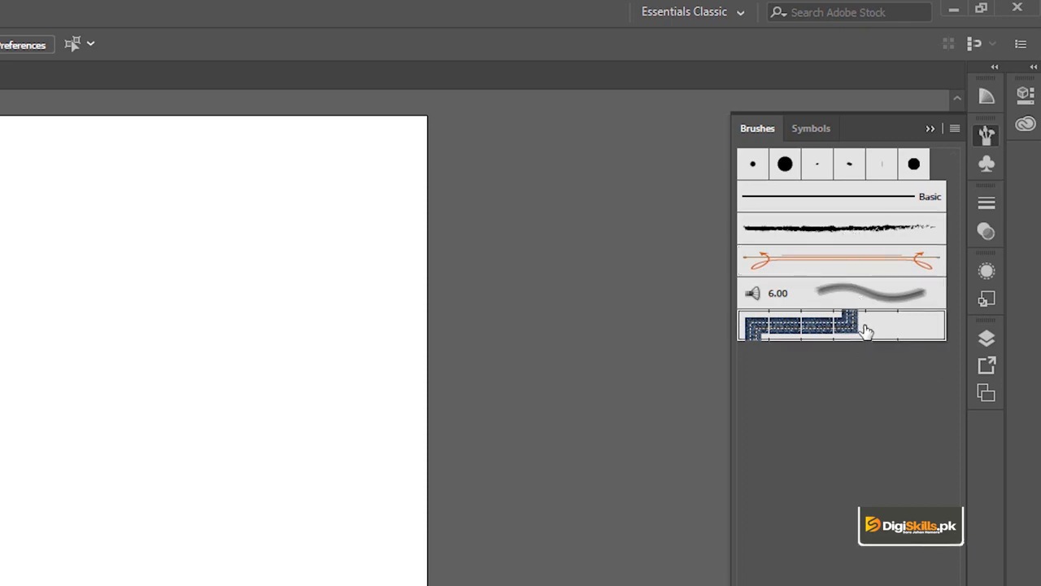
left_click(851, 211)
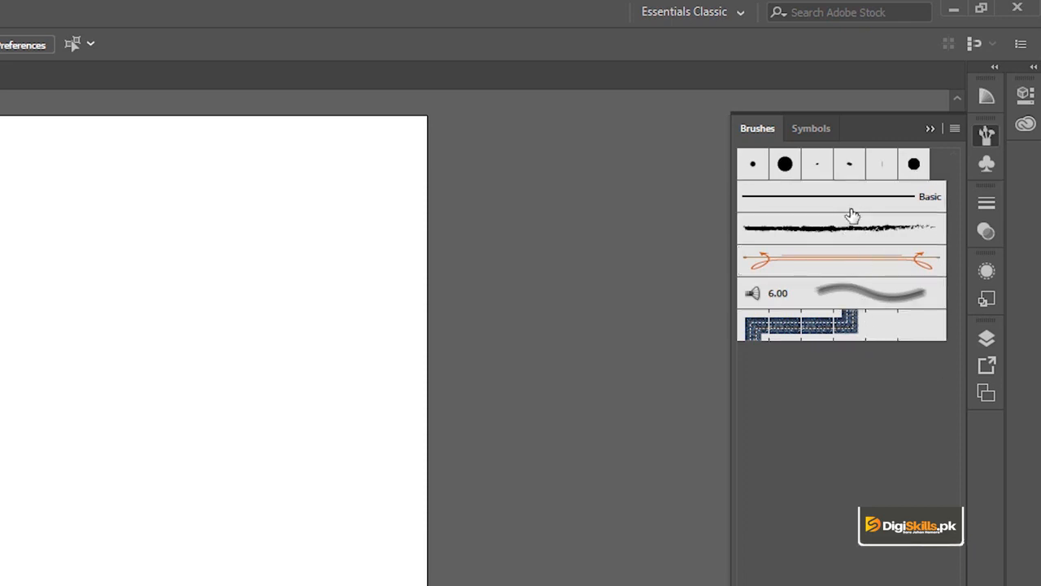
left_click(852, 234)
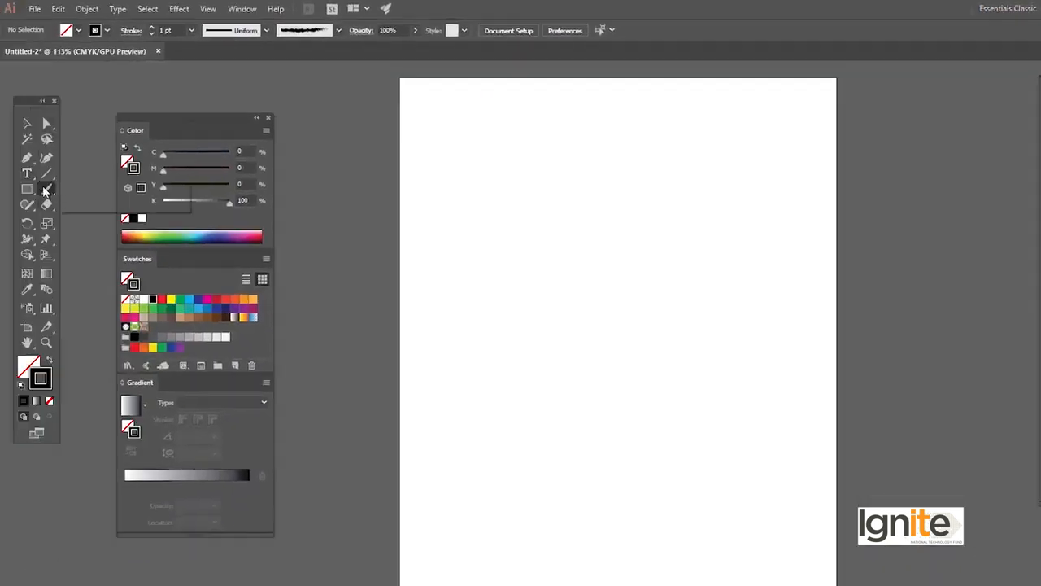
left_click_drag(45, 190, 77, 190)
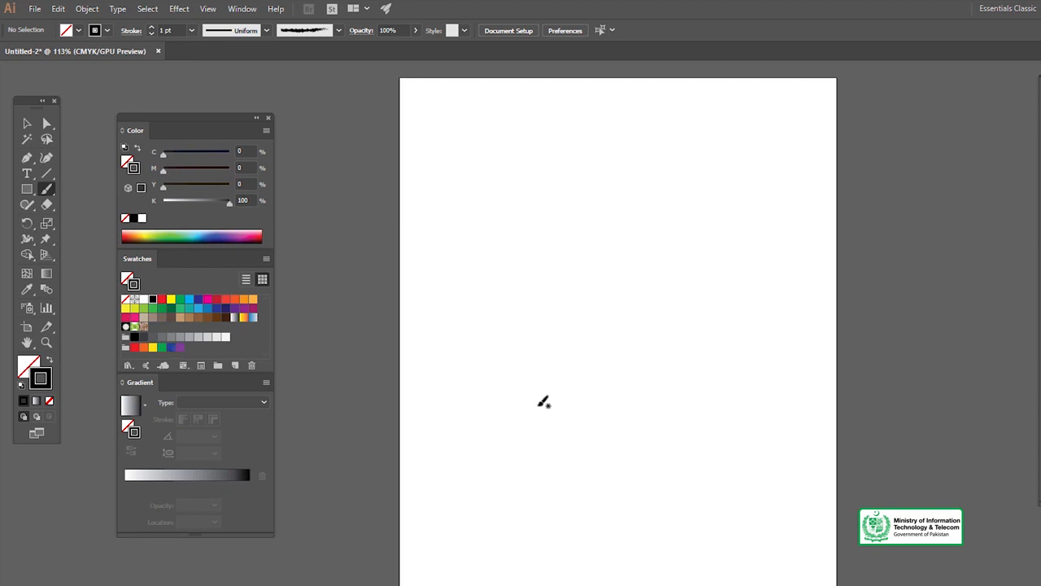
left_click_drag(796, 185, 796, 184)
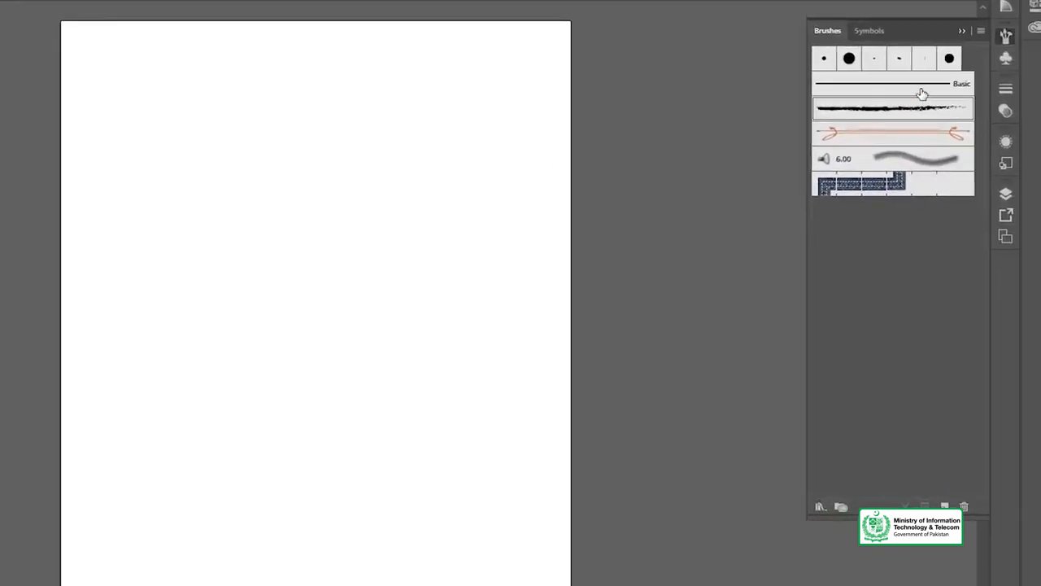
Try painting diagonal strokes across the artboard with the charcoal brush and the orange ornamental arrow brush
mouse_move(227, 538)
left_mouse_down()
mouse_move(349, 248)
mouse_move(490, 154)
left_mouse_up()
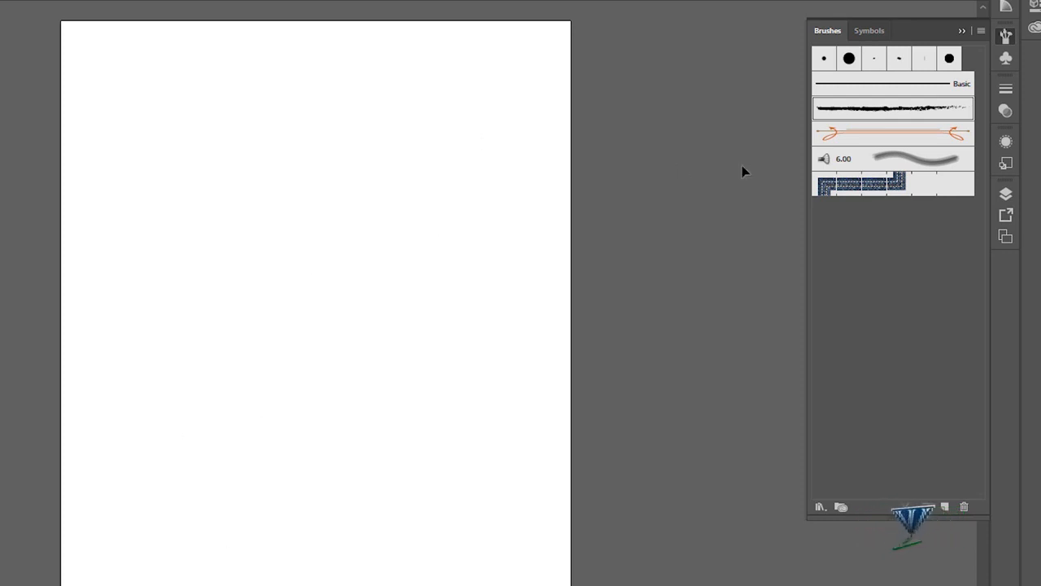
left_click(892, 132)
left_click_drag(249, 500, 456, 102)
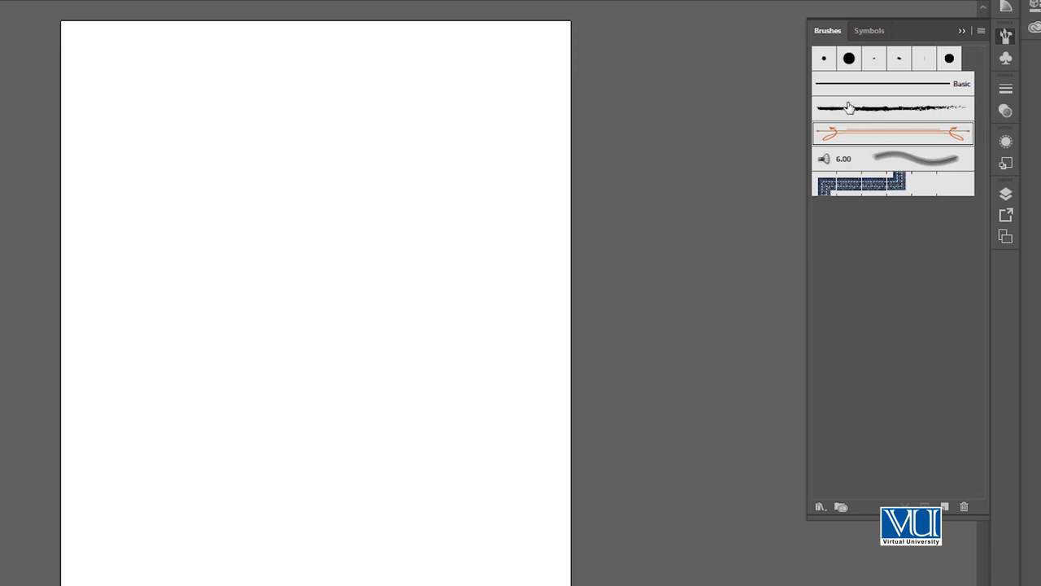
Paint an S-shaped stroke up the artboard with the charcoal brush, select it and increase its stroke weight
left_click(849, 107)
left_click_drag(392, 292, 453, 201)
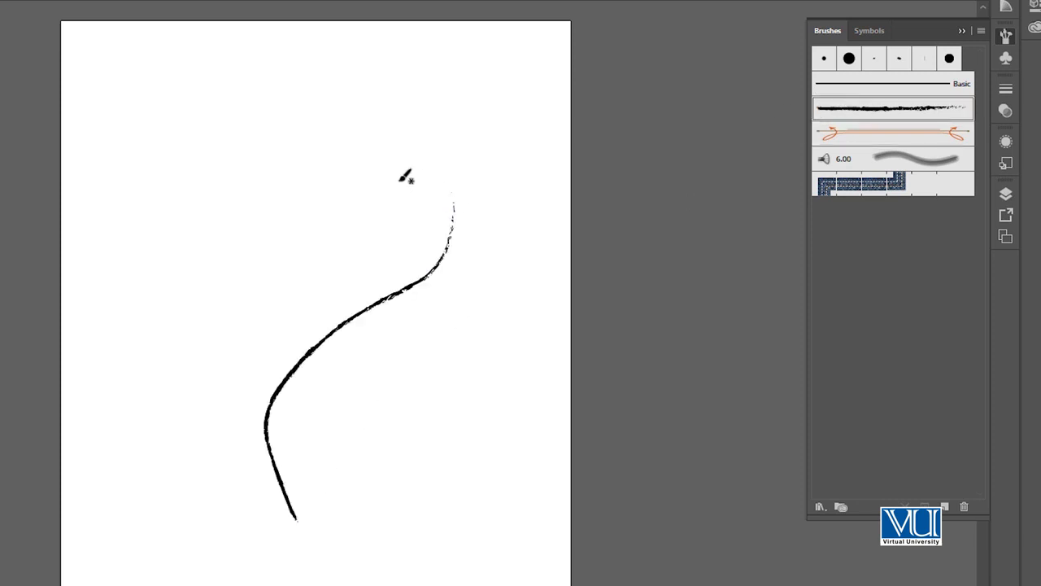
left_click(446, 260)
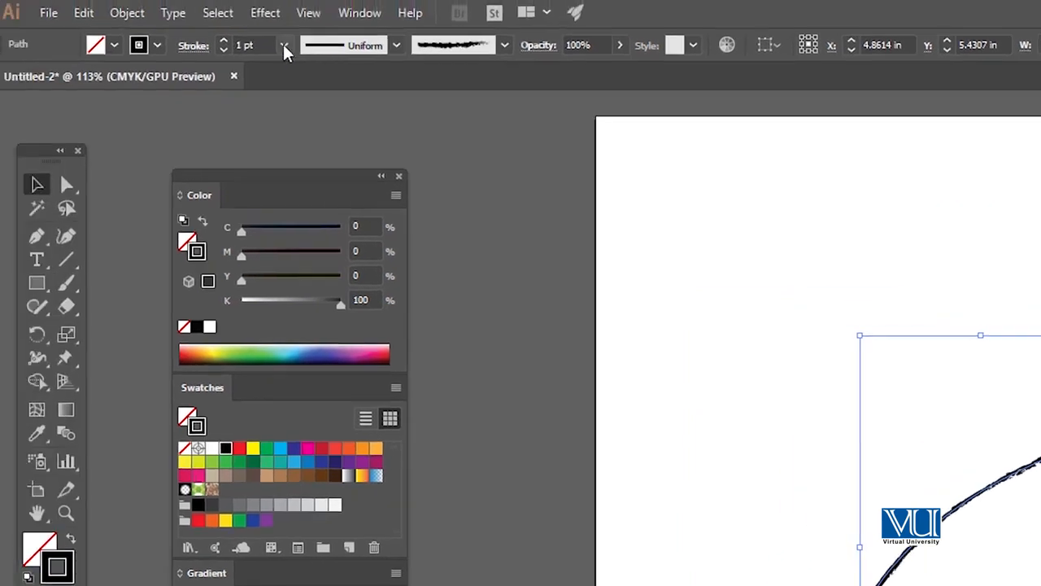
left_click(284, 45)
left_click(293, 155)
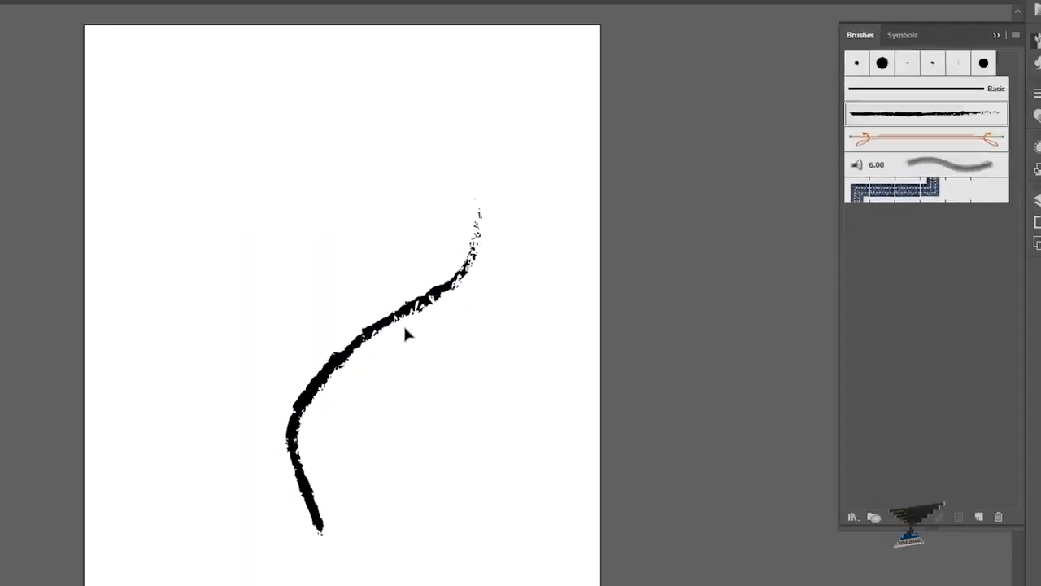
left_click(398, 170)
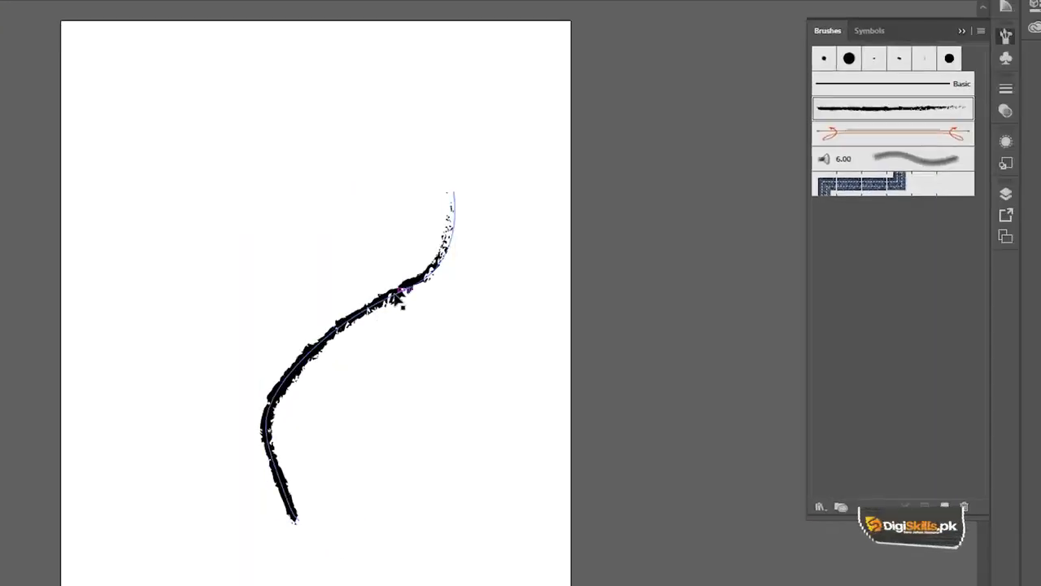
Reselect the curve and change its brush to Basic, then charcoal, and finally the orange ornamental arrow brush
left_click(397, 299)
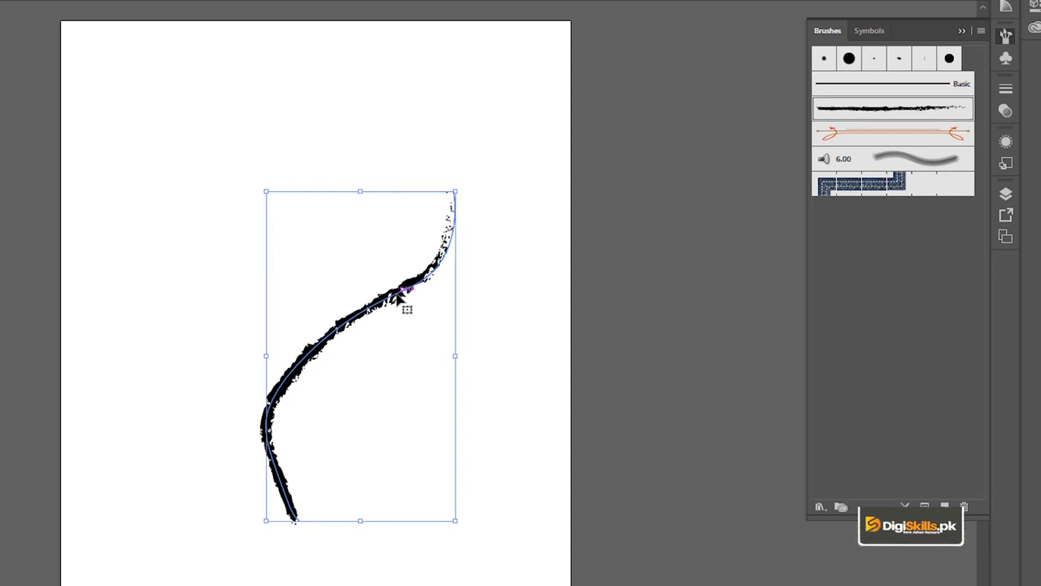
left_click(475, 118)
left_click(453, 222)
left_click(828, 87)
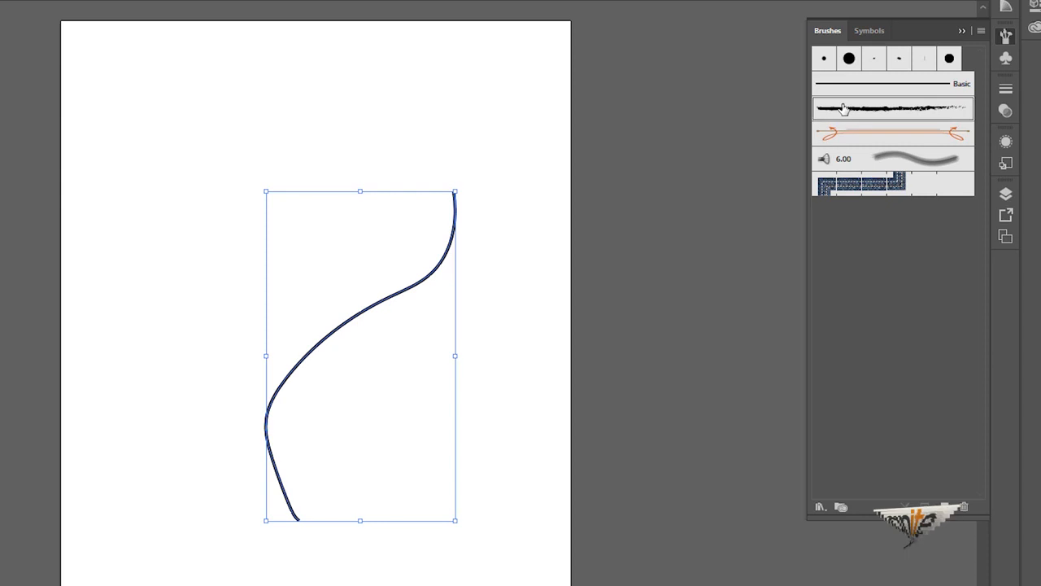
left_click(844, 110)
left_click(844, 132)
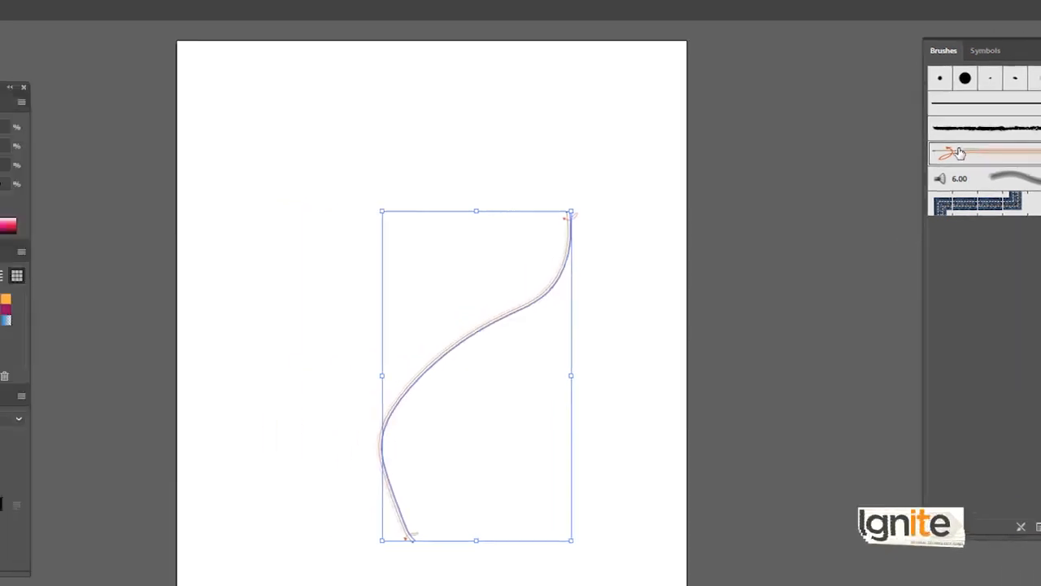
Try stroke weights of 8 pt and 6 pt on the ornamental curve and settle on 4 pt
left_click(225, 36)
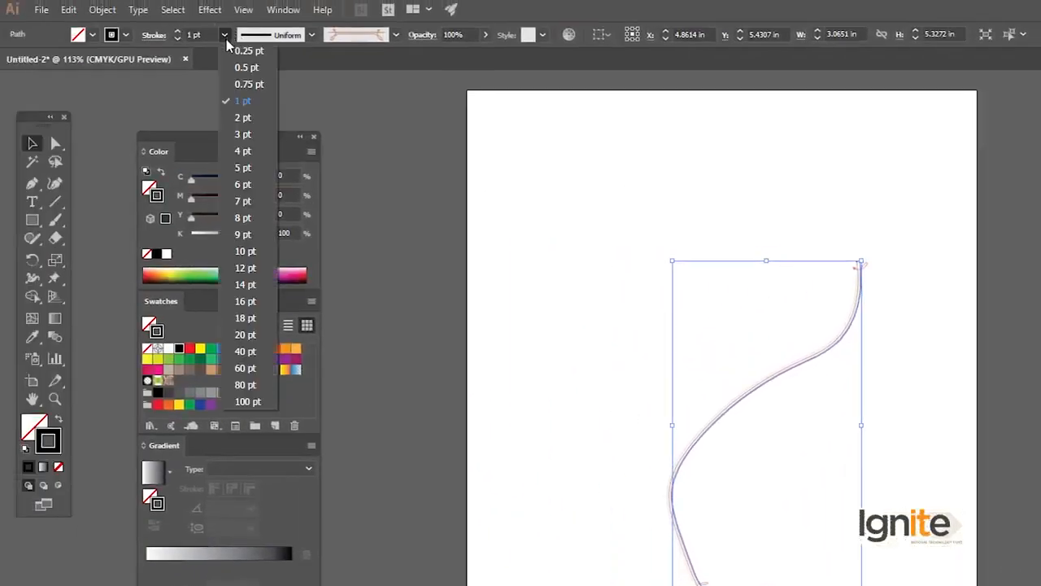
left_click(242, 219)
left_click(227, 41)
left_click(242, 183)
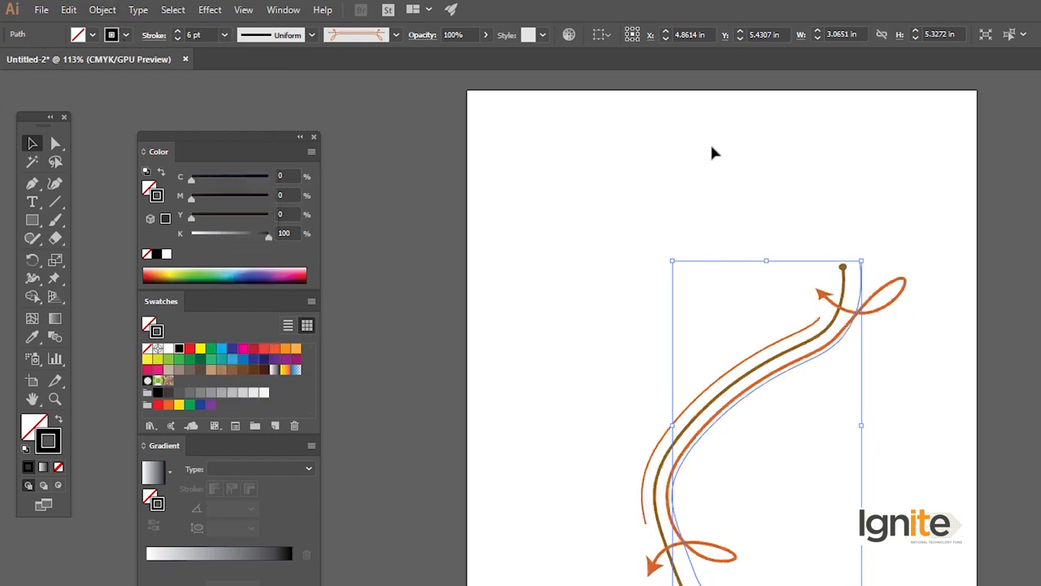
left_click(225, 34)
left_click(248, 148)
Delete the ornamental curve from the artboard
left_click(686, 284)
left_click_drag(632, 427, 866, 518)
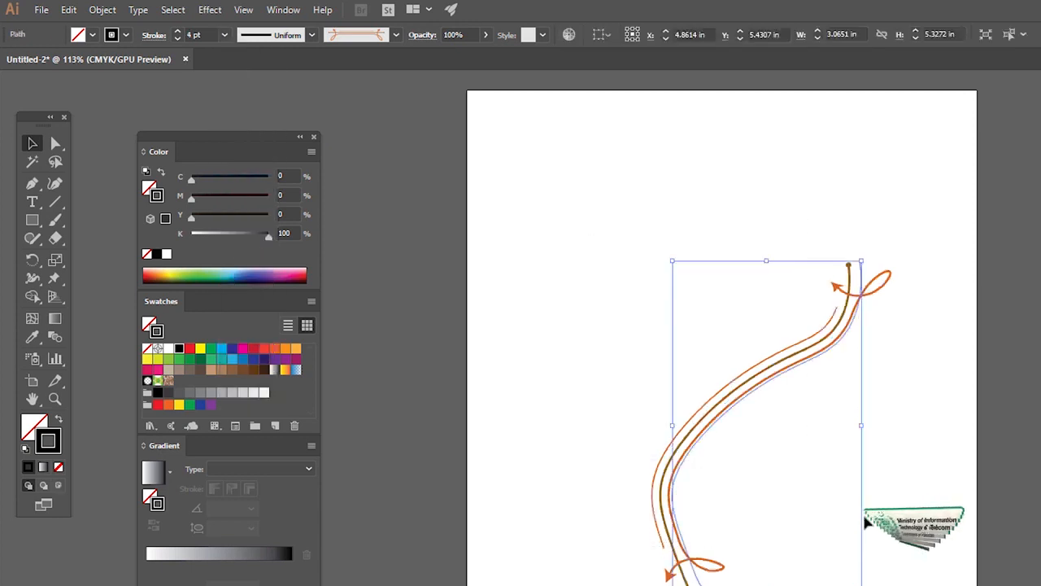
key("Delete")
Draw a square about 3.24 in wide and move it slightly down and to the right on the artboard
left_click(34, 219)
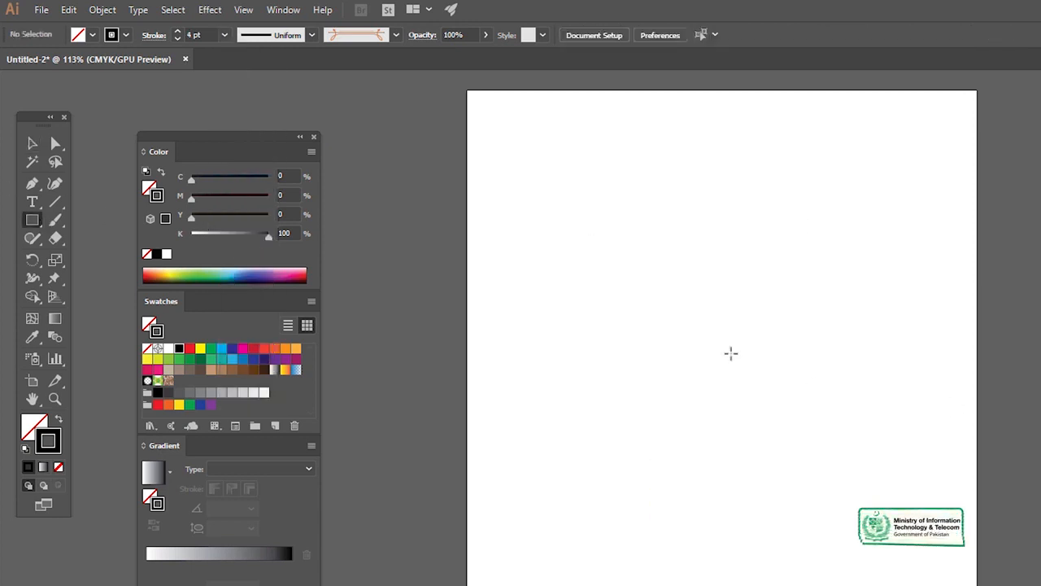
mouse_move(647, 304)
left_mouse_down()
mouse_move(754, 388)
mouse_move(749, 404)
left_mouse_up()
key("v")
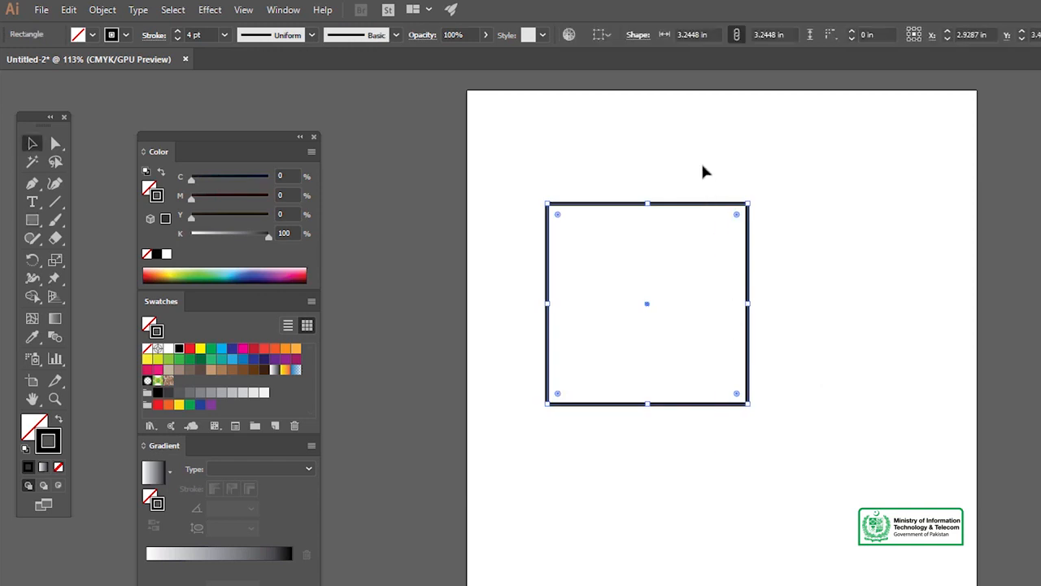
left_click(702, 168)
left_click_drag(700, 205, 756, 234)
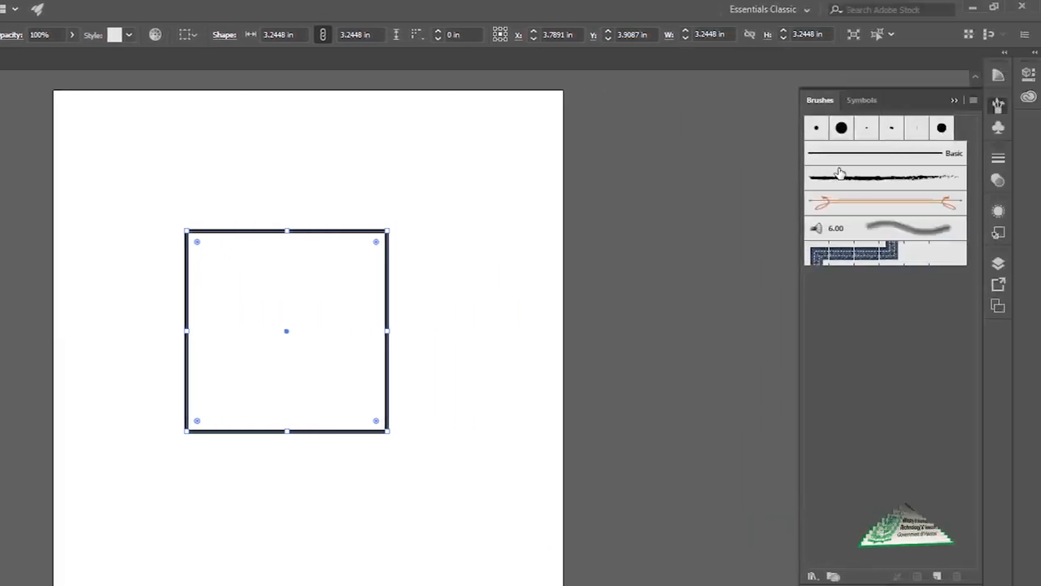
Apply the charcoal brush to the square's outline and set its stroke weight to 3 pt
left_click(843, 181)
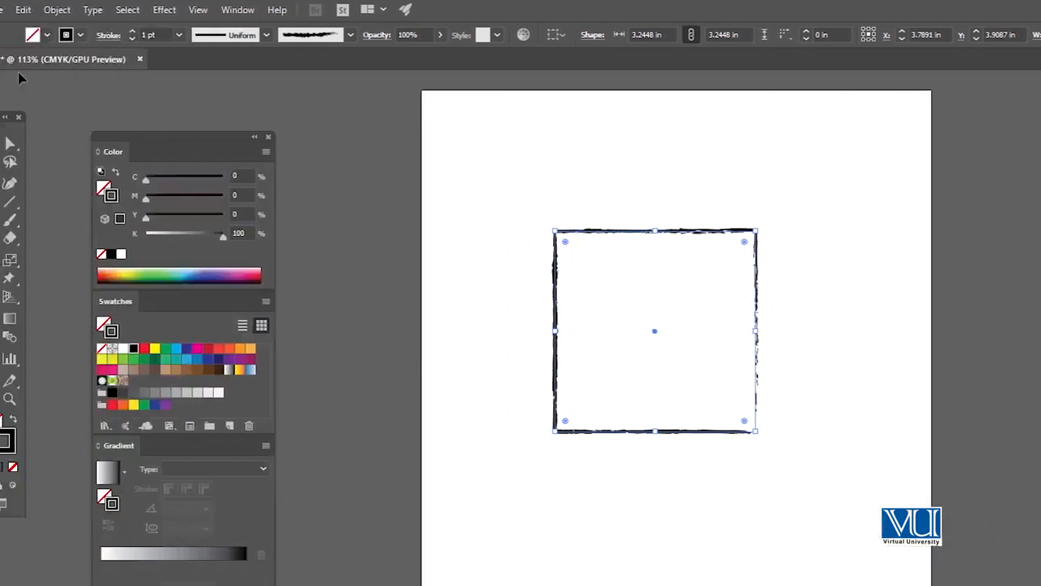
left_click(220, 35)
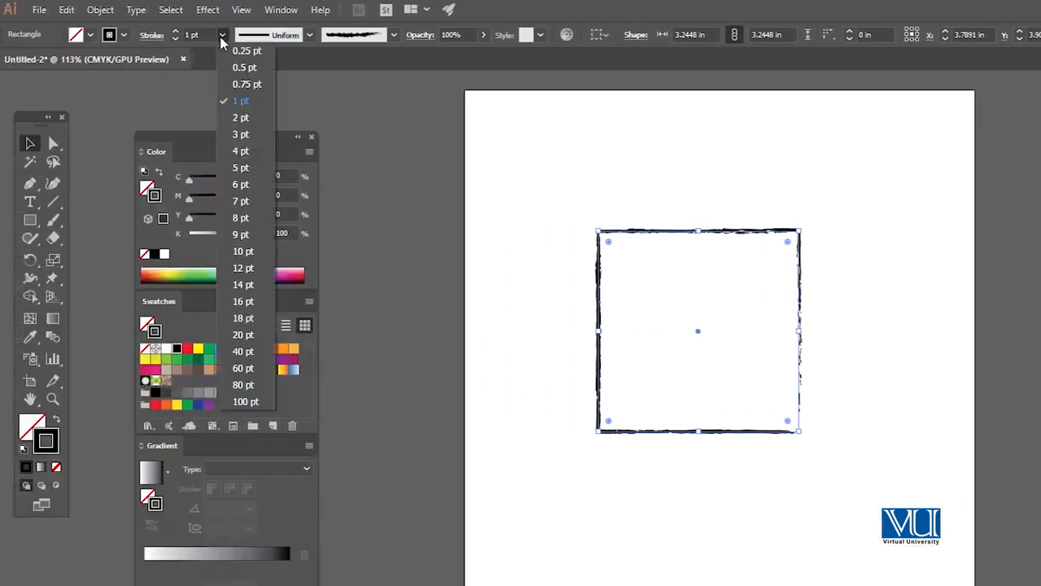
left_click(225, 134)
Select and delete the charcoal-outlined square
left_click_drag(575, 193, 623, 239)
left_click_drag(627, 157, 731, 443)
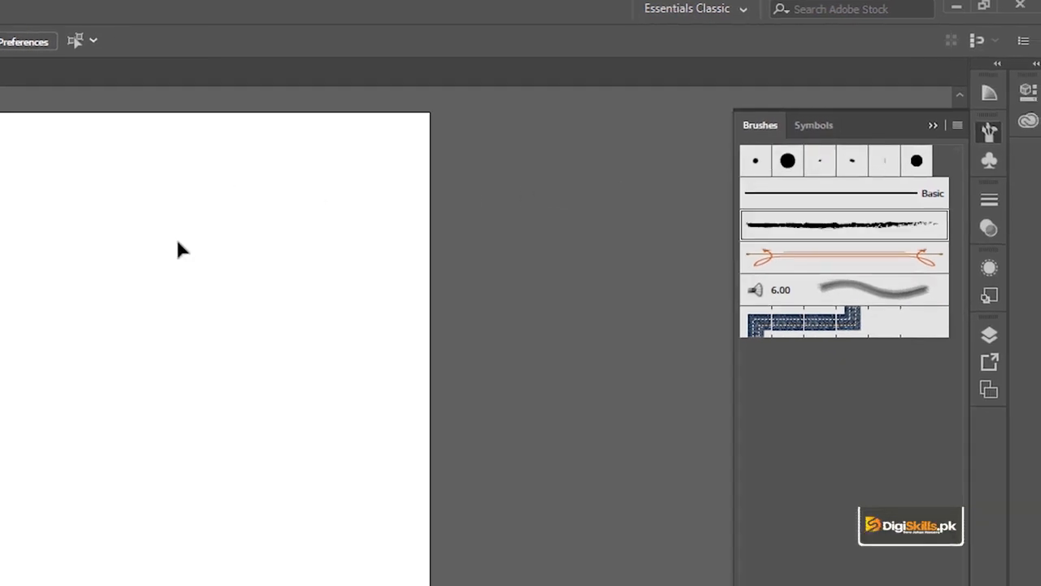
Open the Arrows_Special brush library, place it beside the Brushes panel and extend its height to show more brushes
left_click(963, 128)
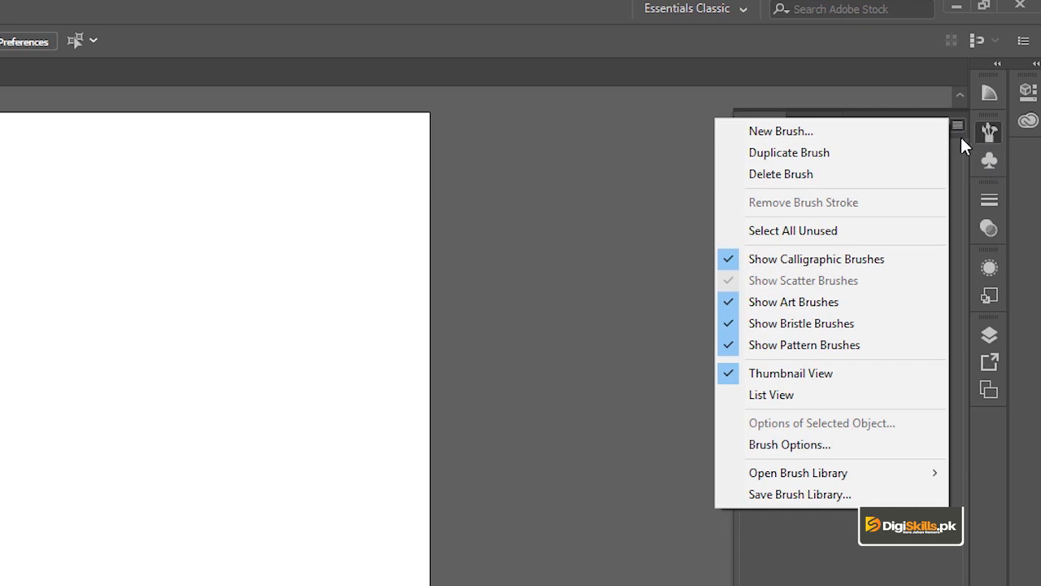
mouse_move(872, 477)
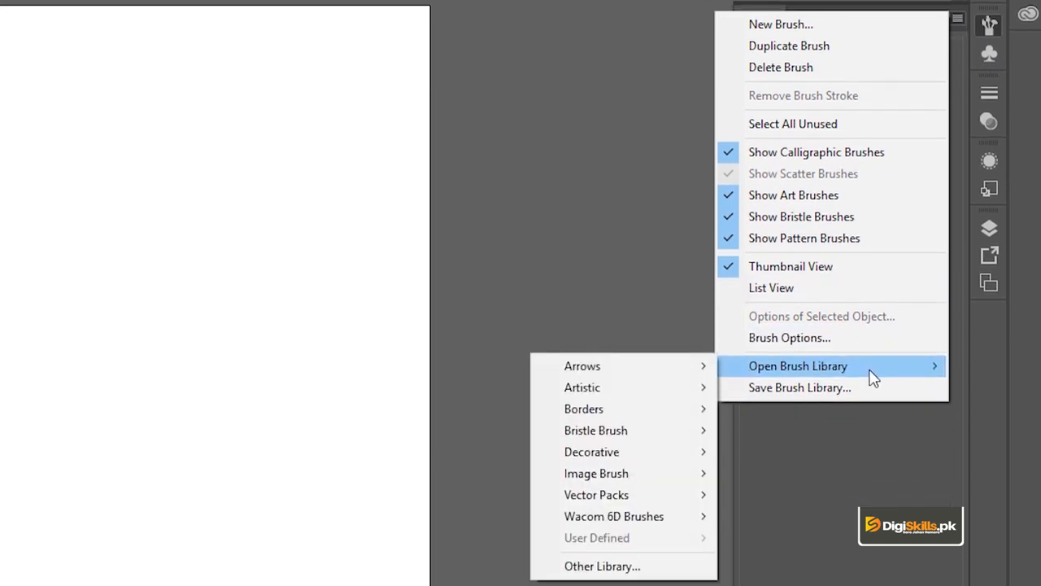
mouse_move(697, 367)
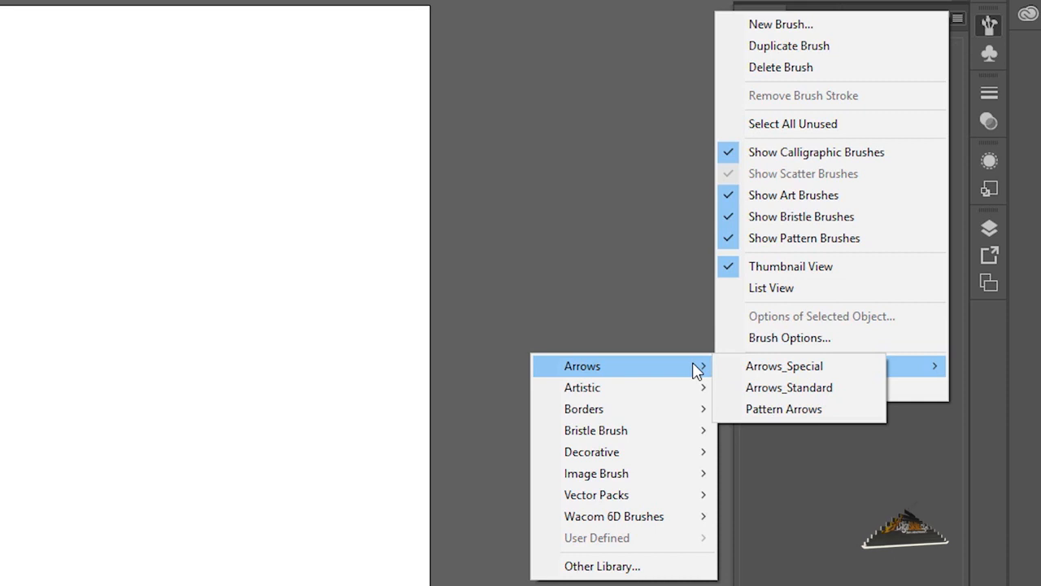
left_click(742, 367)
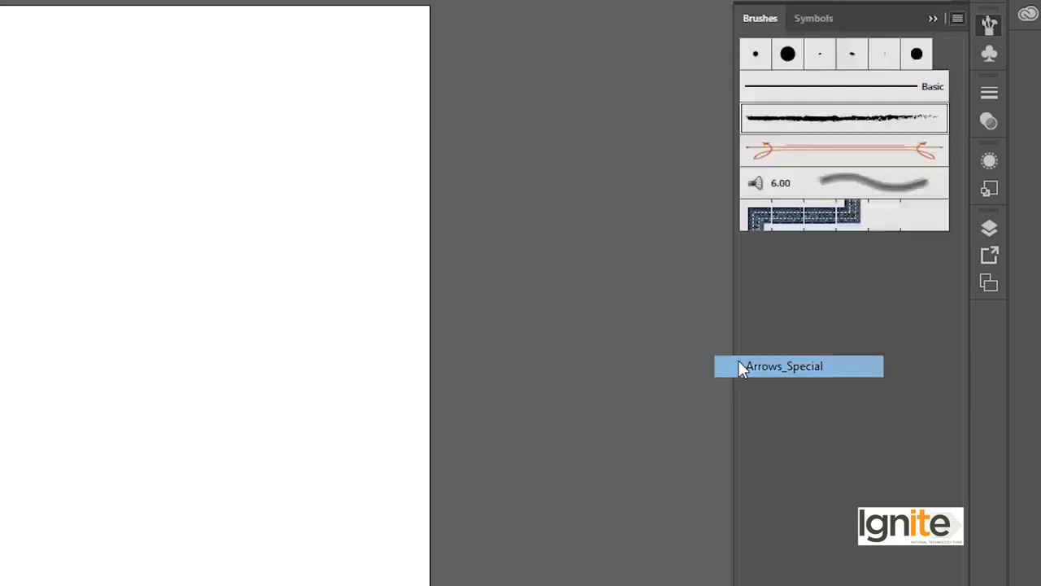
left_click_drag(163, 364, 622, 132)
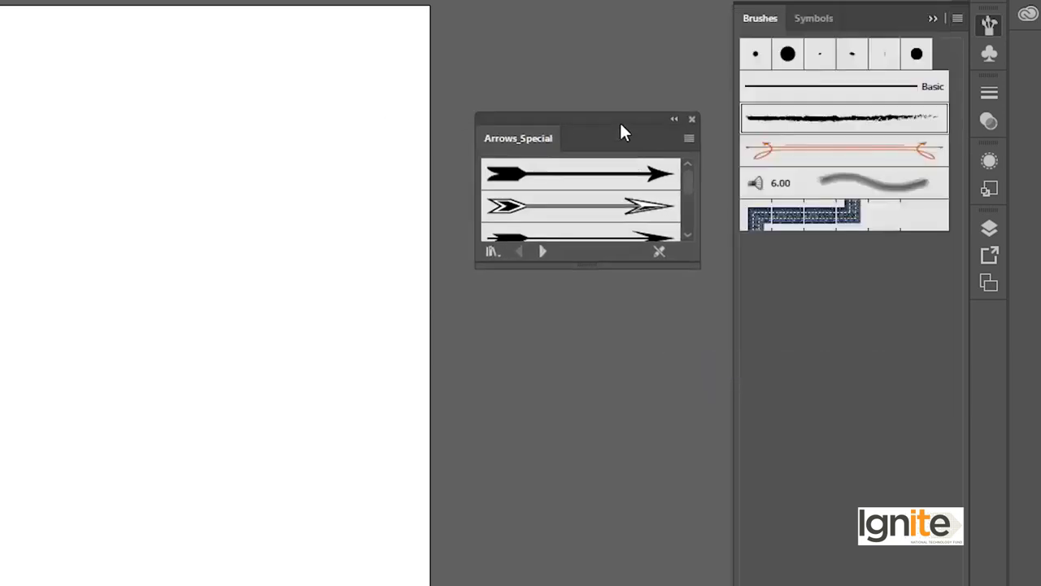
left_click_drag(692, 259, 698, 500)
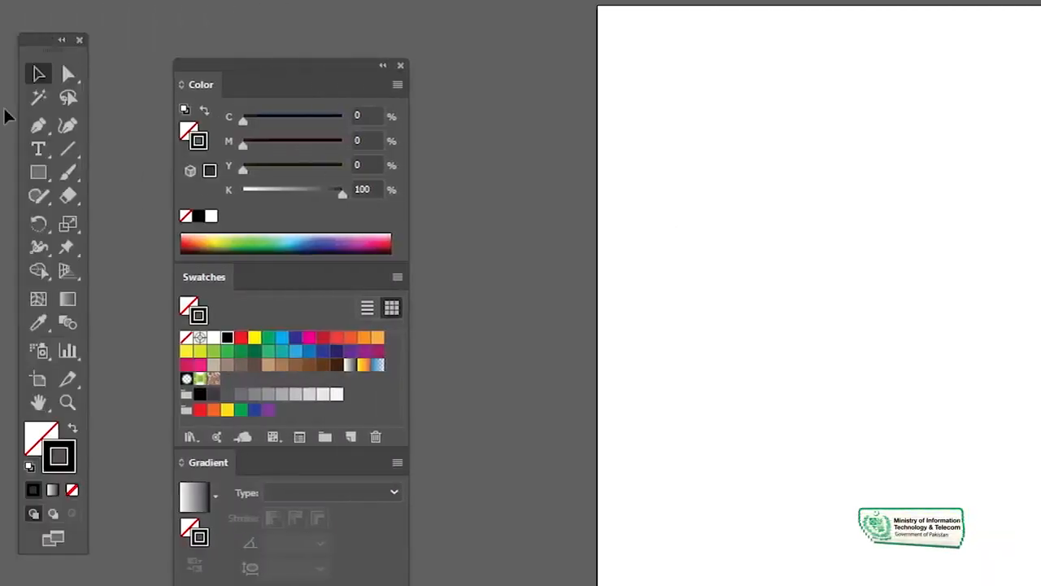
Draw a square about 2.38 in wide and try several Arrows_Special brushes on it, ending with the thick open-tailed arrow
left_click(39, 173)
mouse_move(904, 269)
left_mouse_down()
mouse_move(953, 366)
mouse_move(908, 365)
left_mouse_up()
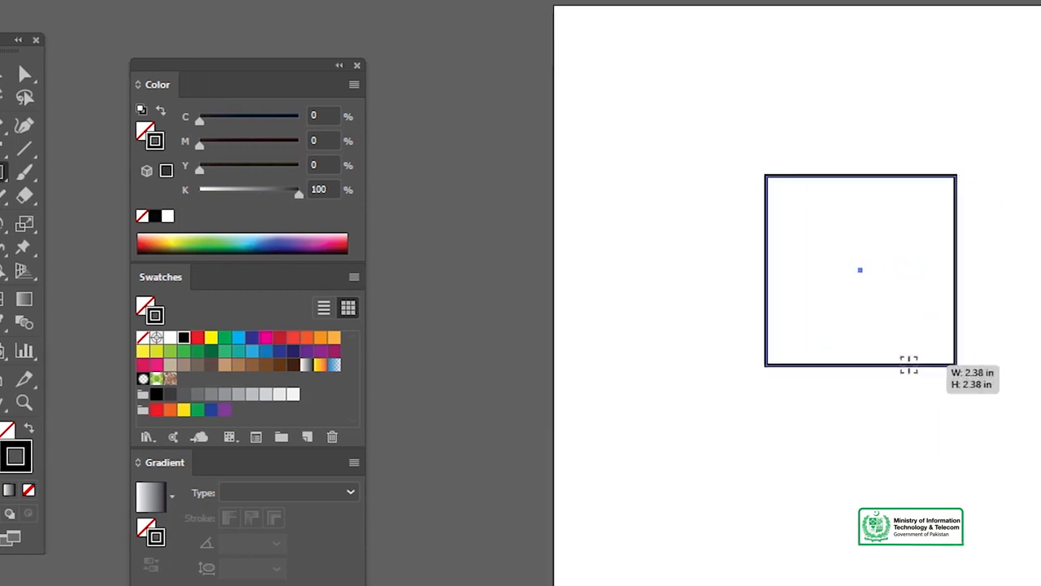
left_click(757, 239)
left_click(773, 208)
left_click(779, 186)
left_click(779, 300)
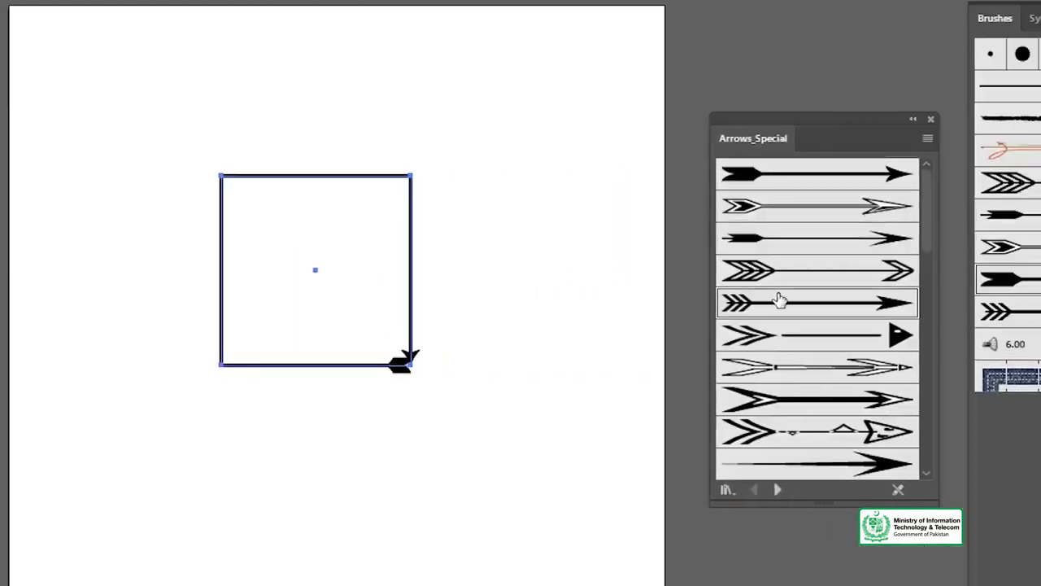
left_click(773, 398)
left_click(493, 146)
left_click(524, 454)
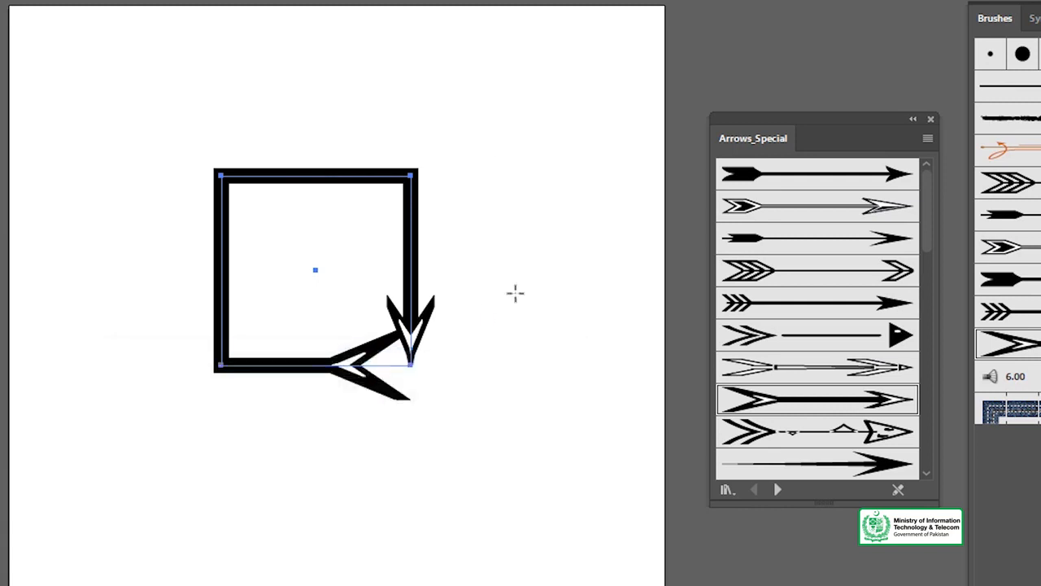
Select and delete the arrow-outlined square
key("v")
left_click(441, 280)
left_click(418, 289)
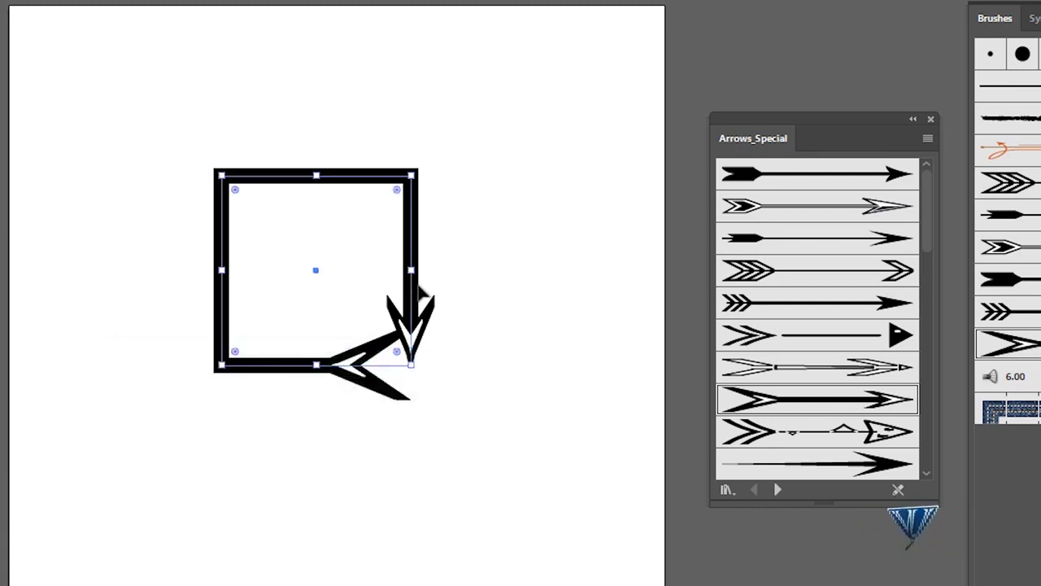
key("Delete")
Paint an S-shaped arrow from the artboard's lower left to its upper right with the thick open-tailed arrow brush
key("b")
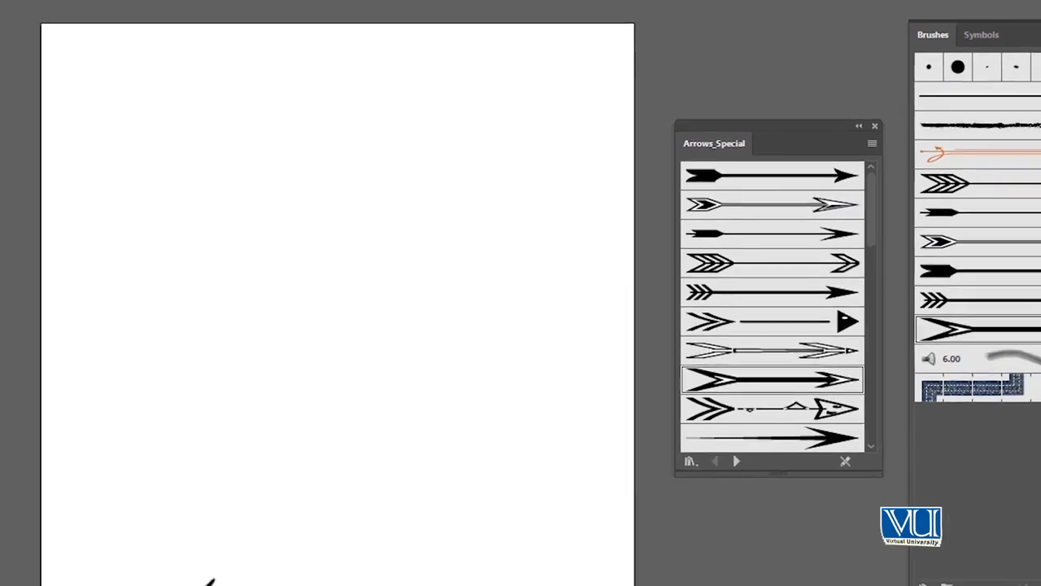
mouse_move(198, 584)
left_mouse_down()
mouse_move(448, 305)
mouse_move(523, 214)
left_mouse_up()
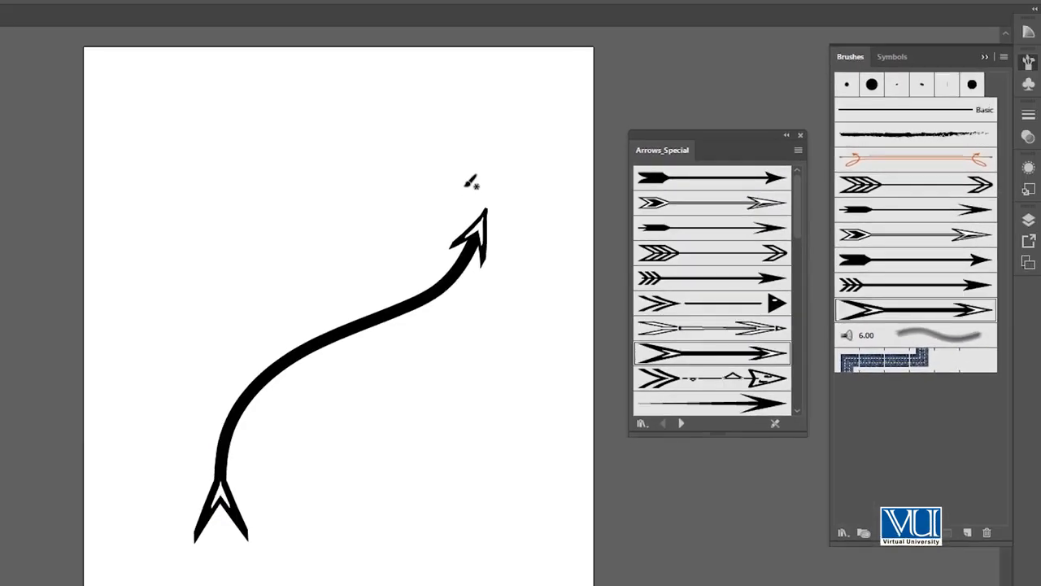
Try several Arrows_Special brushes on the S-shaped path, ending with the dashed arrow that has a chevron tail
left_click(690, 278)
left_click(690, 253)
left_click(691, 226)
left_click(691, 204)
left_click(689, 183)
left_click(687, 304)
left_click(683, 350)
left_click(686, 384)
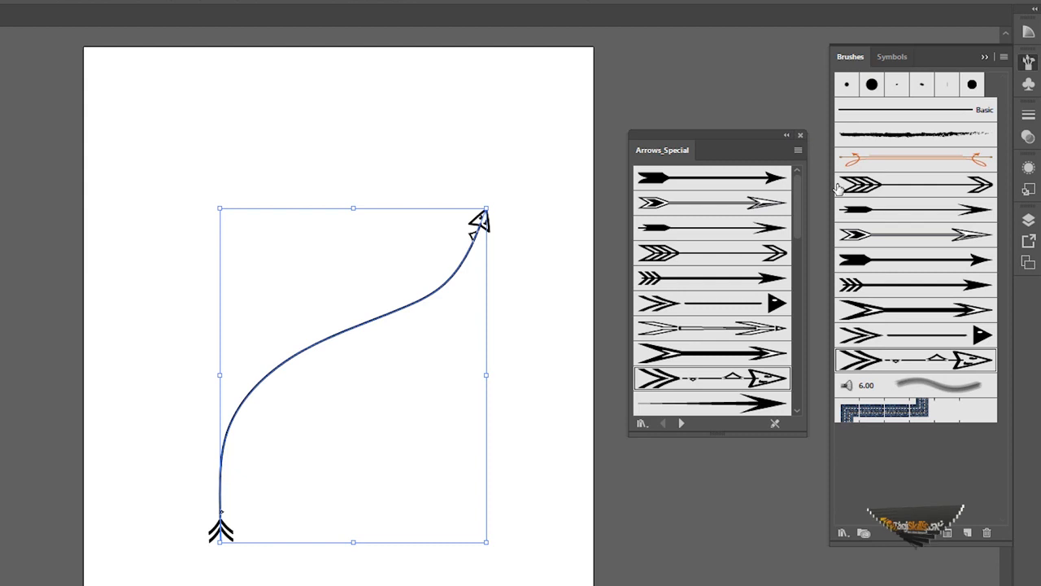
Open the Artistic_Calligraphic brush library
left_click(1004, 57)
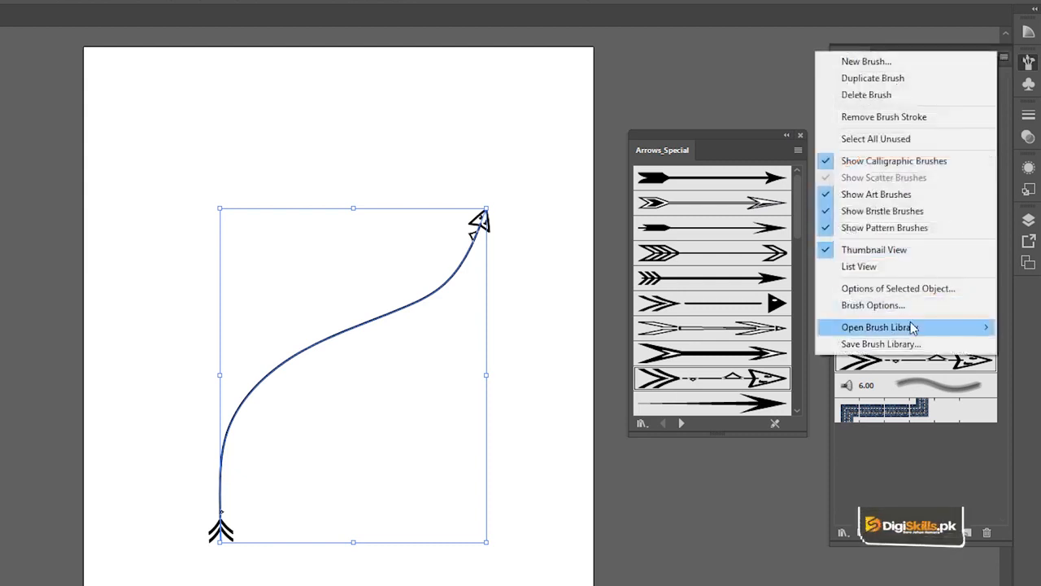
mouse_move(914, 327)
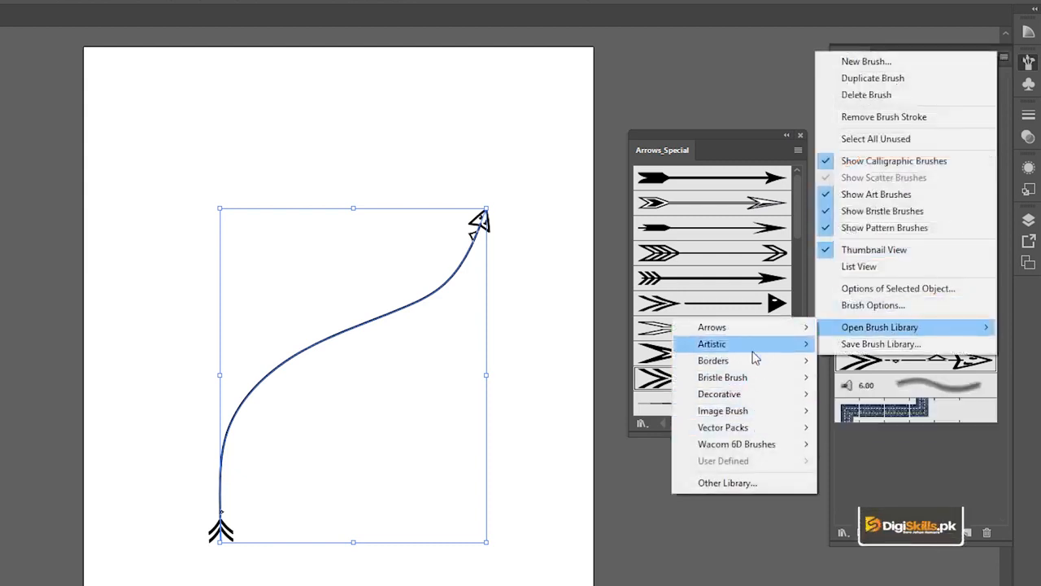
mouse_move(755, 355)
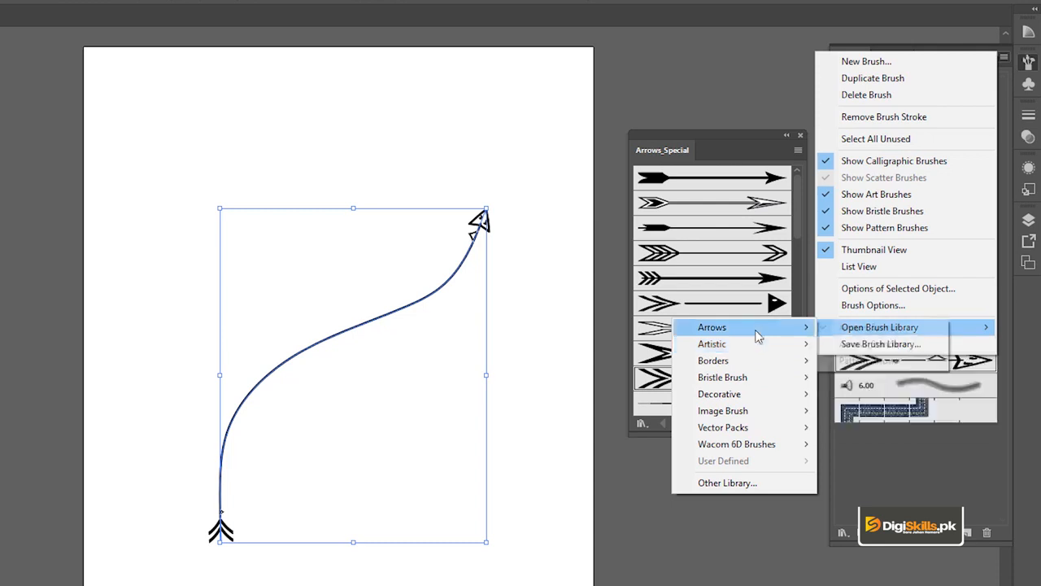
mouse_move(768, 399)
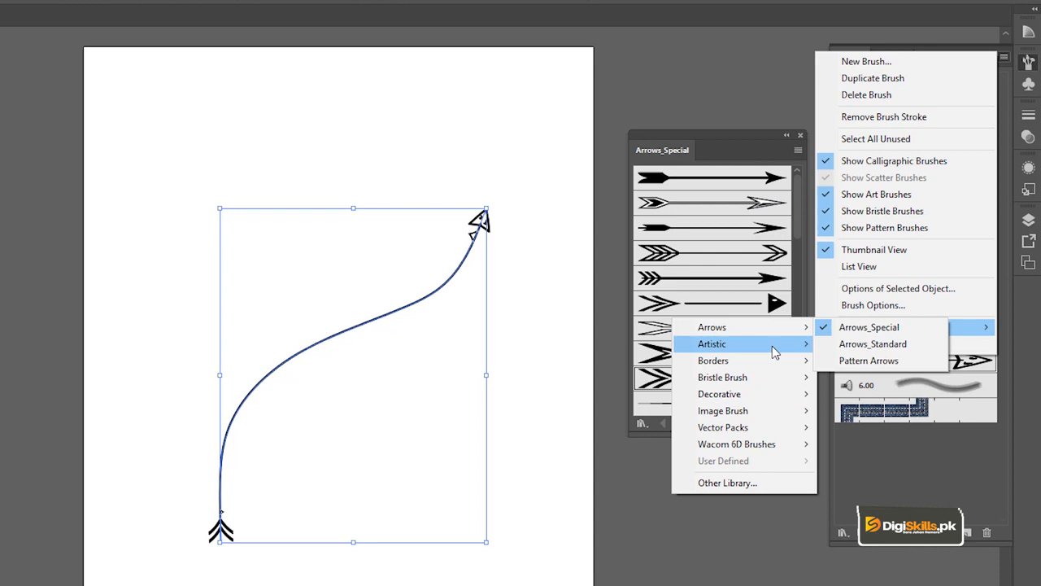
left_click(878, 343)
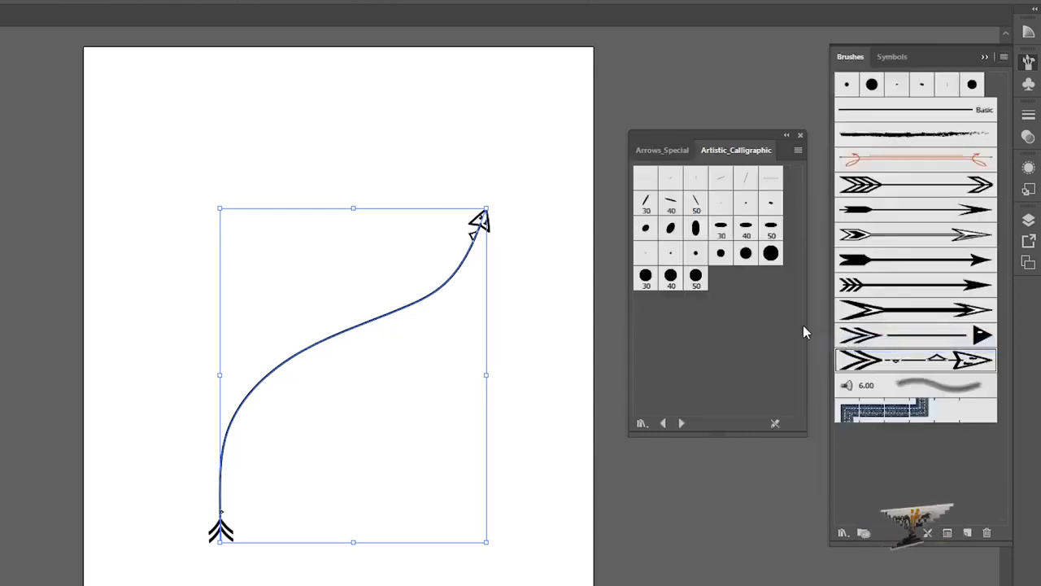
Apply the flat 30 pt, slanted 50, 40 and 30 pt and three unlabelled oval calligraphic brushes to the S-shaped path
left_click(720, 229)
left_click(695, 202)
left_click(671, 204)
left_click(649, 205)
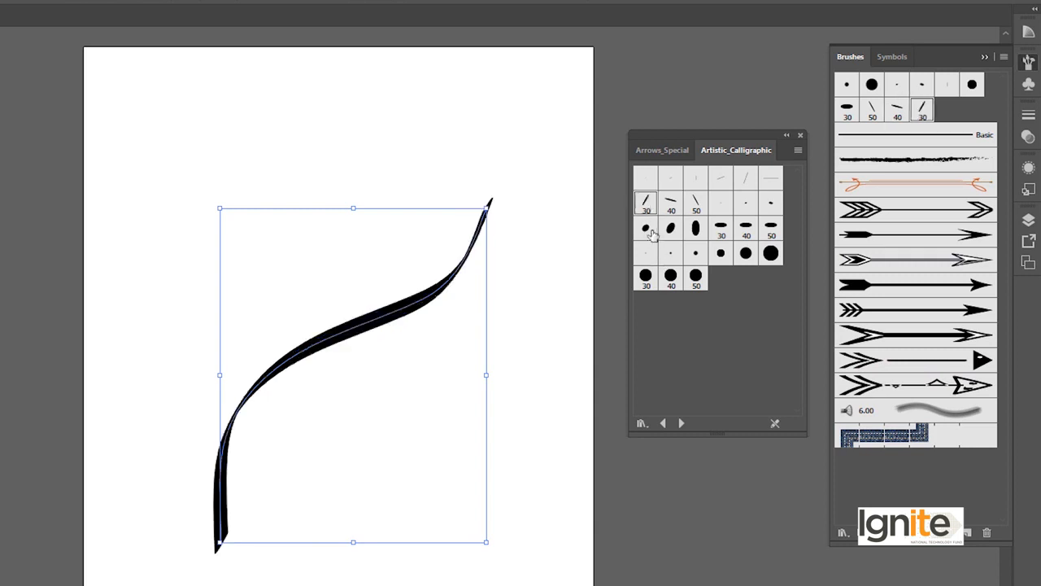
left_click(649, 230)
left_click(671, 229)
left_click(695, 229)
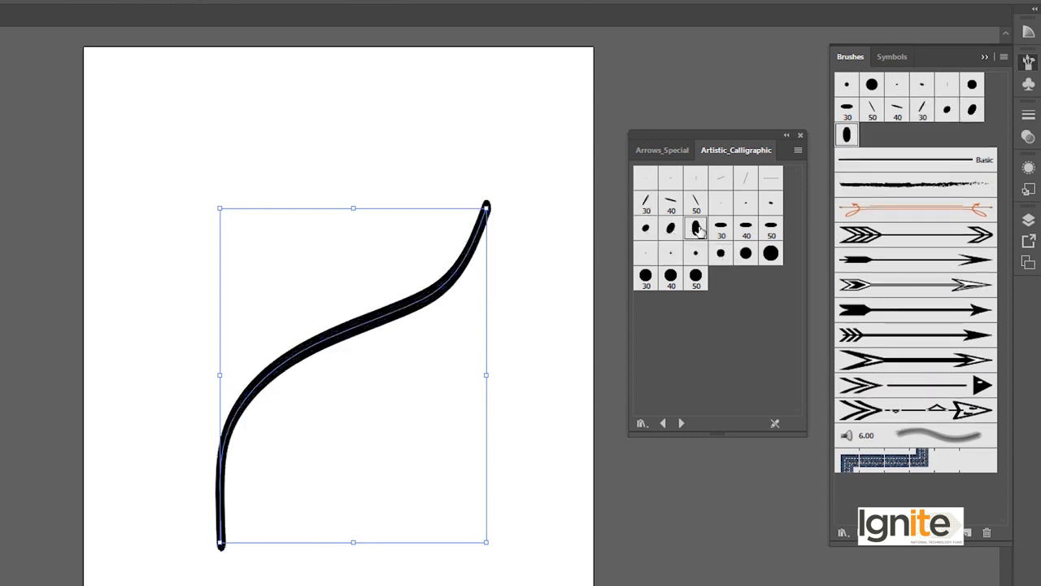
Apply the flat 30, 40 and 50 pt brushes and progressively smaller unlabelled round calligraphic brushes to the S-shaped path
left_click(721, 229)
left_click(746, 229)
left_click(771, 228)
left_click(770, 253)
left_click(746, 253)
left_click(721, 253)
left_click(695, 253)
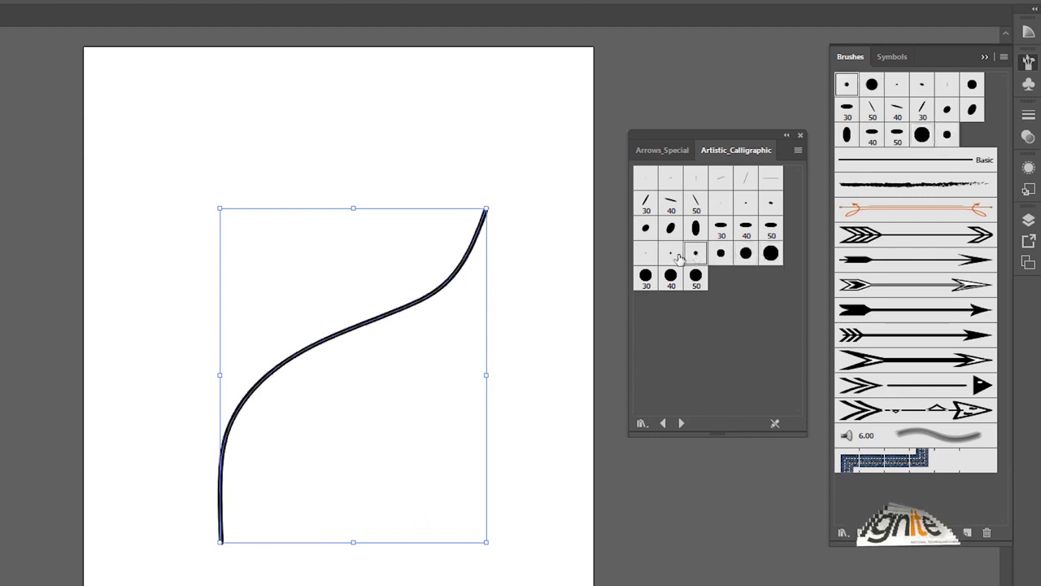
Apply the two tiniest round brushes, the round 30, 40 and 50 pt brushes and two thin slanted calligraphic brushes to the path
left_click(670, 253)
left_click(646, 253)
left_click(646, 275)
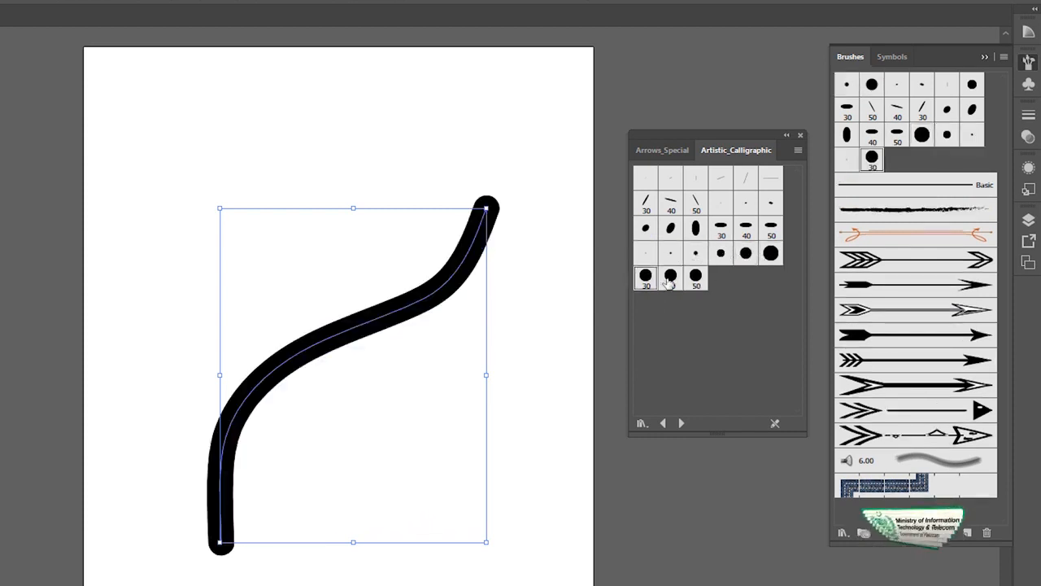
left_click(670, 277)
left_click(696, 277)
left_click(721, 179)
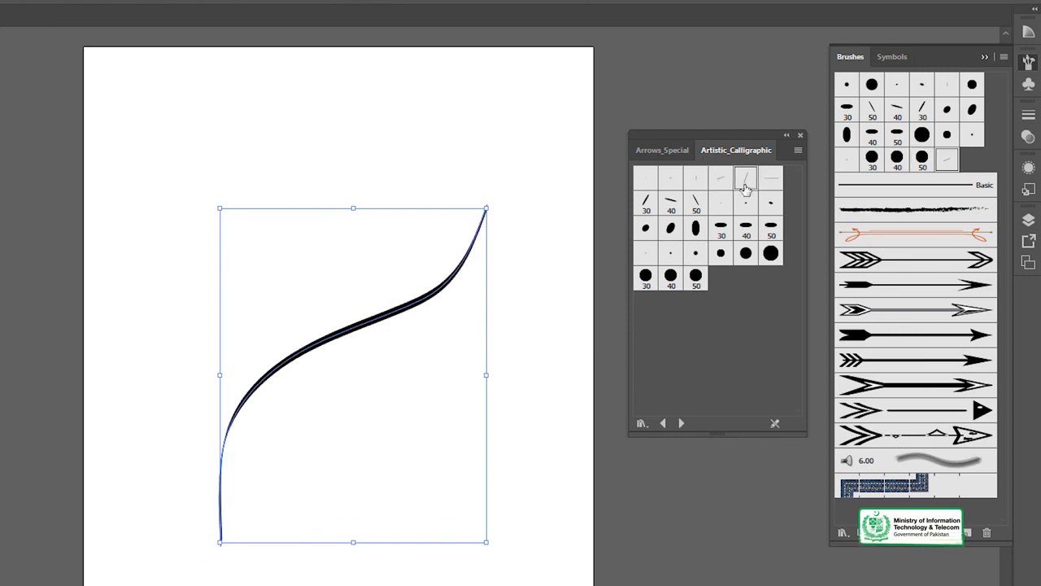
left_click(745, 181)
Delete the S-shaped stroke from the artboard and close the floating brush libraries
left_click(517, 169)
left_click_drag(452, 184, 543, 313)
key("Delete")
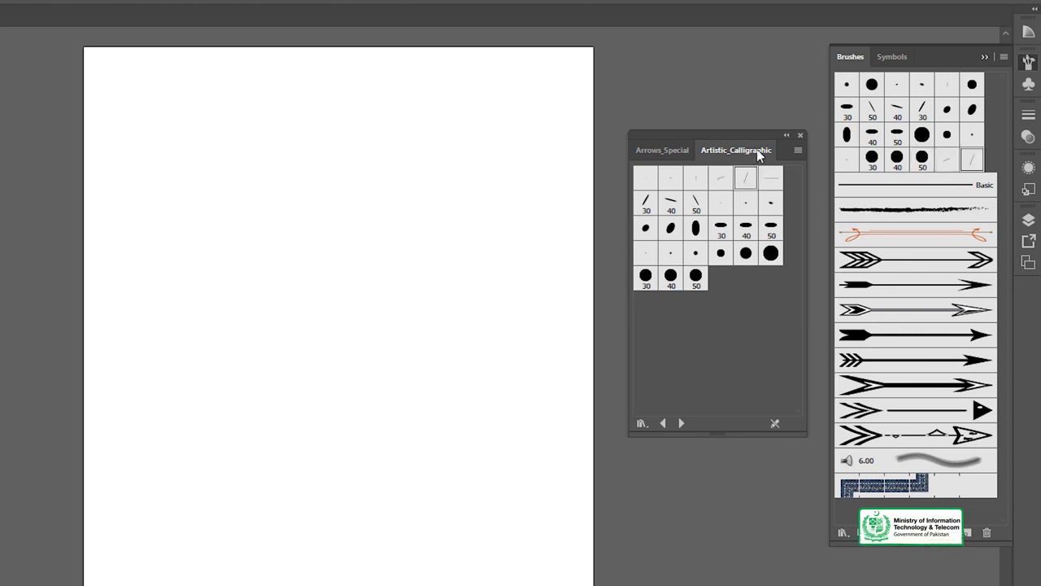
left_click(801, 136)
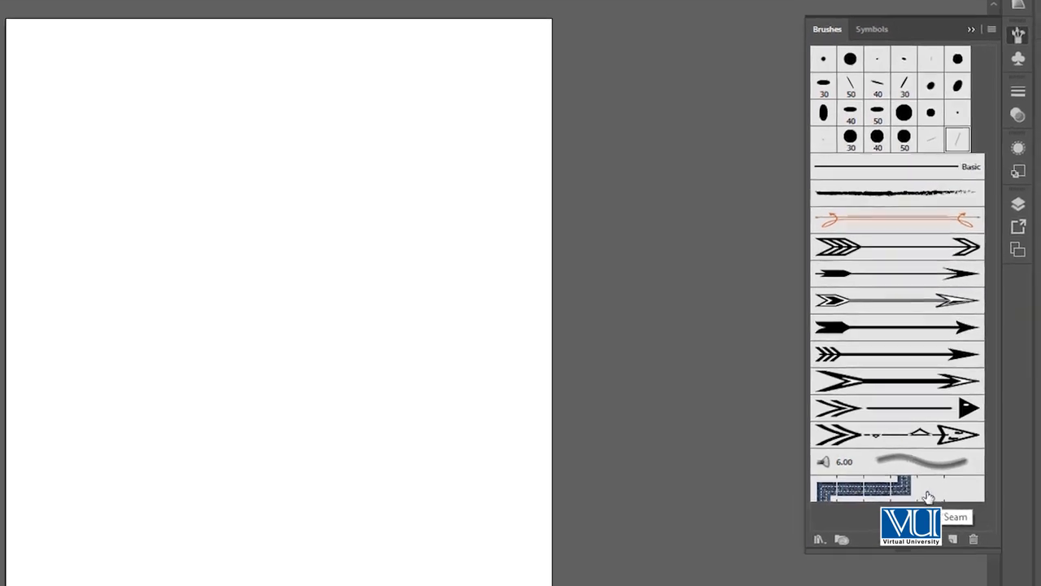
Start a new Calligraphic Brush and move its options dialog into clear view
left_click(909, 558)
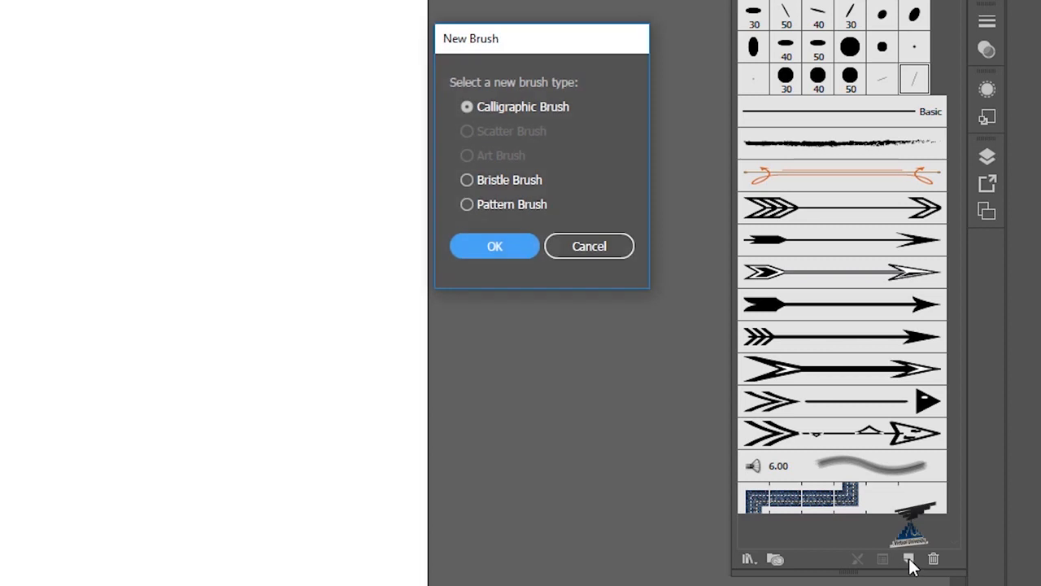
left_click_drag(574, 40, 602, 25)
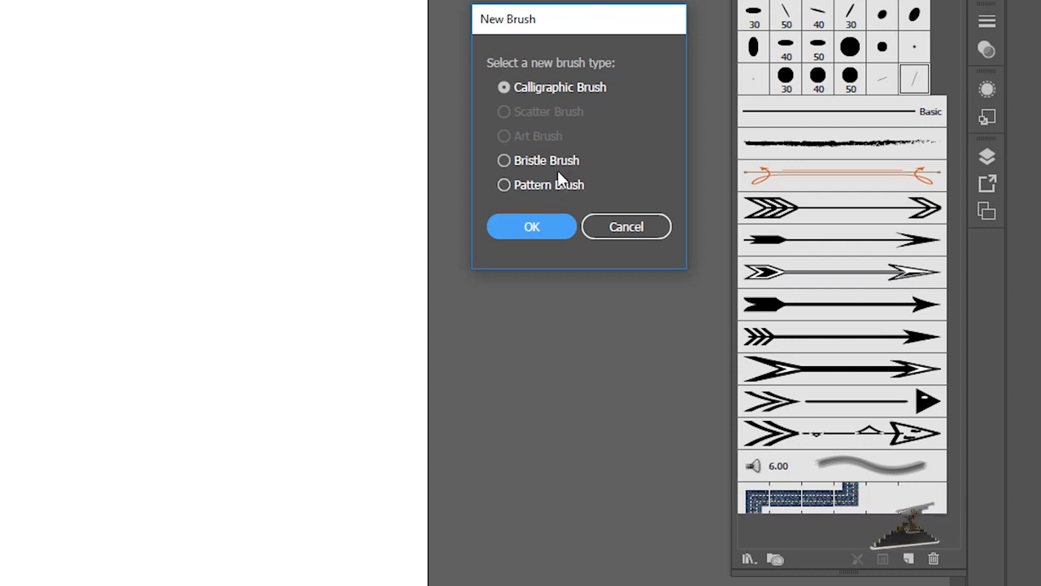
left_click(552, 227)
left_click_drag(279, 162, 640, 0)
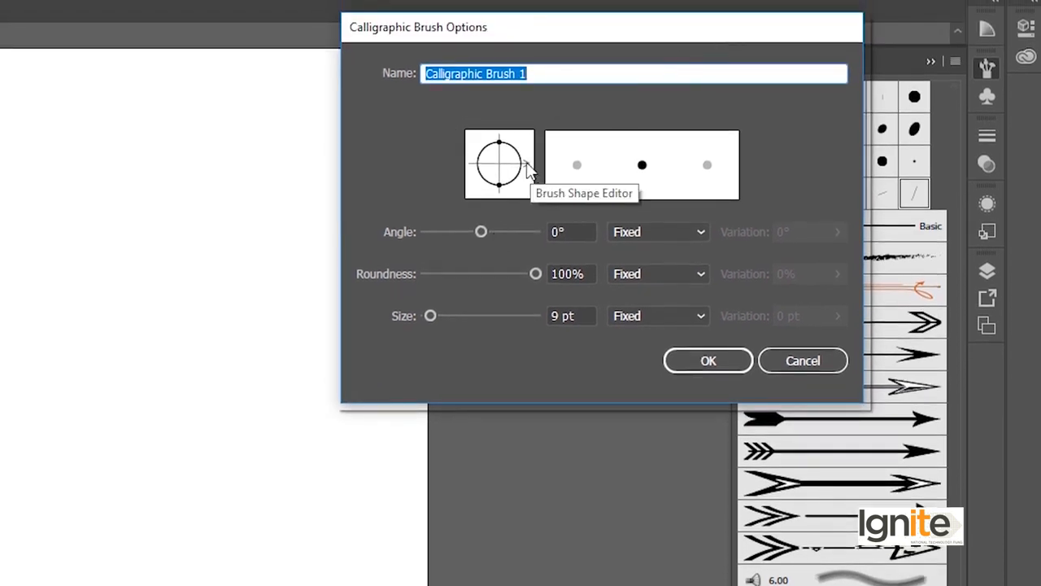
Set the new calligraphic brush to an 84° angle, 41% roundness and 34 pt size, and create it
left_click_drag(525, 169, 516, 189)
left_click_drag(472, 232, 481, 239)
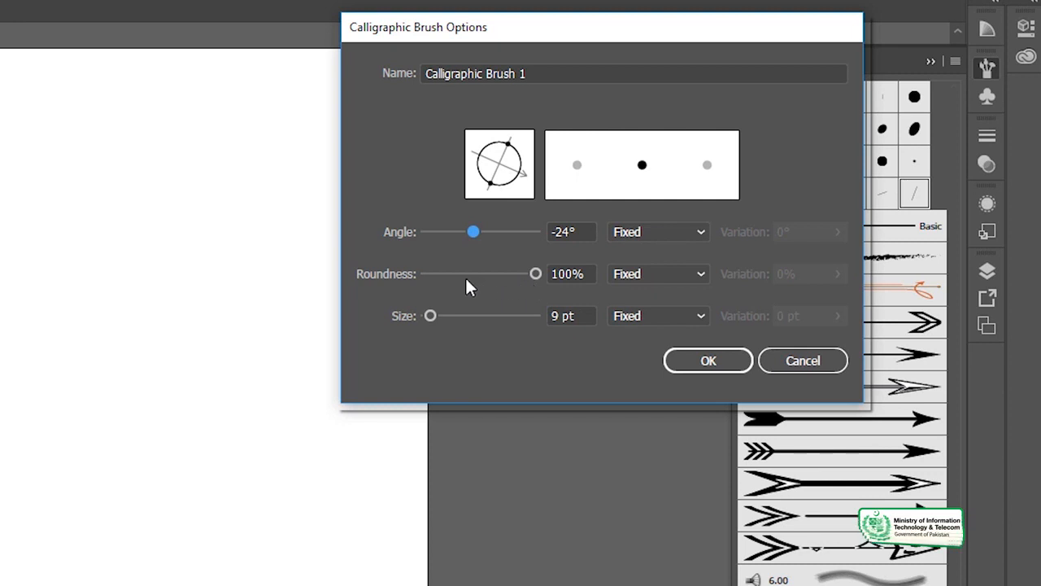
left_click_drag(536, 275, 493, 275)
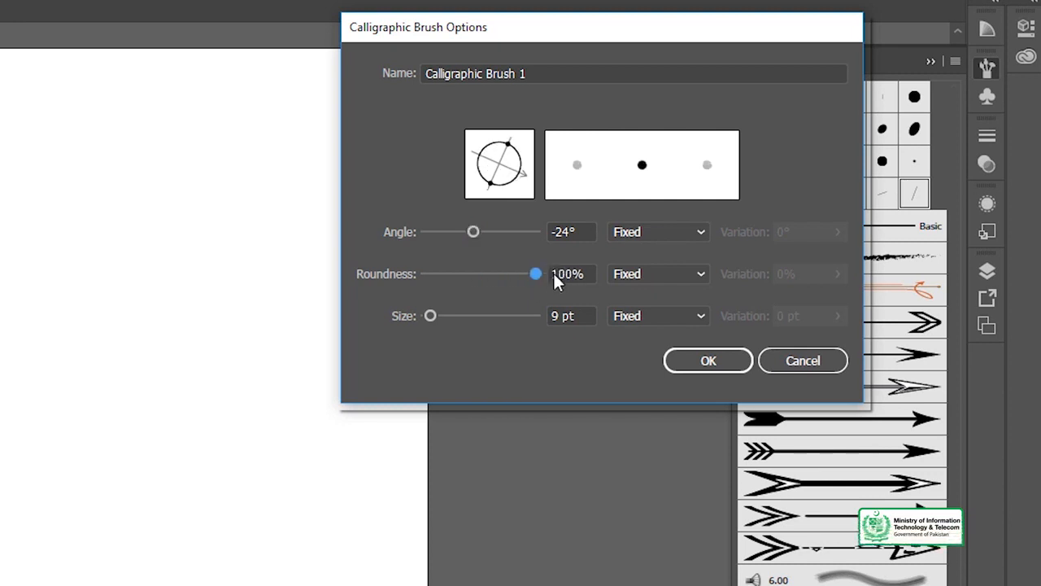
left_click_drag(475, 232, 505, 232)
left_click_drag(512, 269, 479, 268)
left_click_drag(501, 233, 506, 233)
left_click_drag(477, 274, 470, 274)
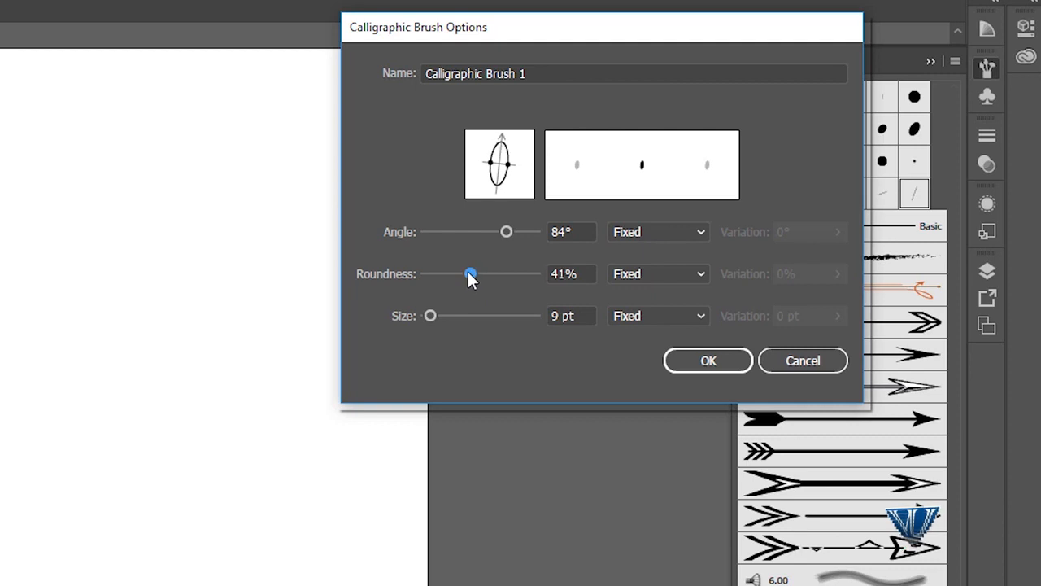
left_click_drag(431, 319, 445, 319)
left_click(702, 361)
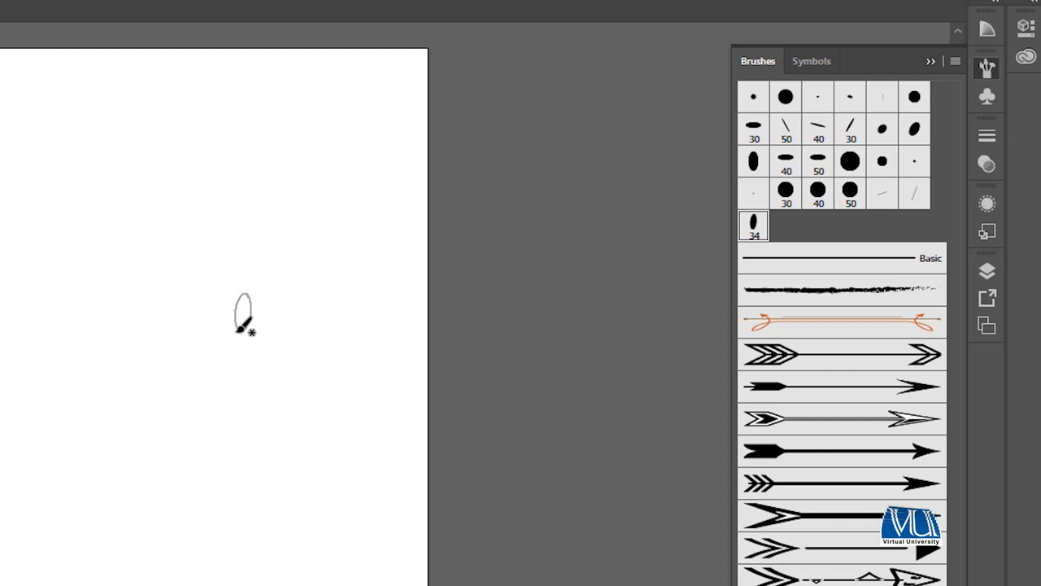
Paint a large curved letter stroke with the 34 pt brush, try a two-stroke mark above it and undo that mark
mouse_move(291, 267)
left_mouse_down()
mouse_move(347, 345)
mouse_move(281, 444)
left_mouse_up()
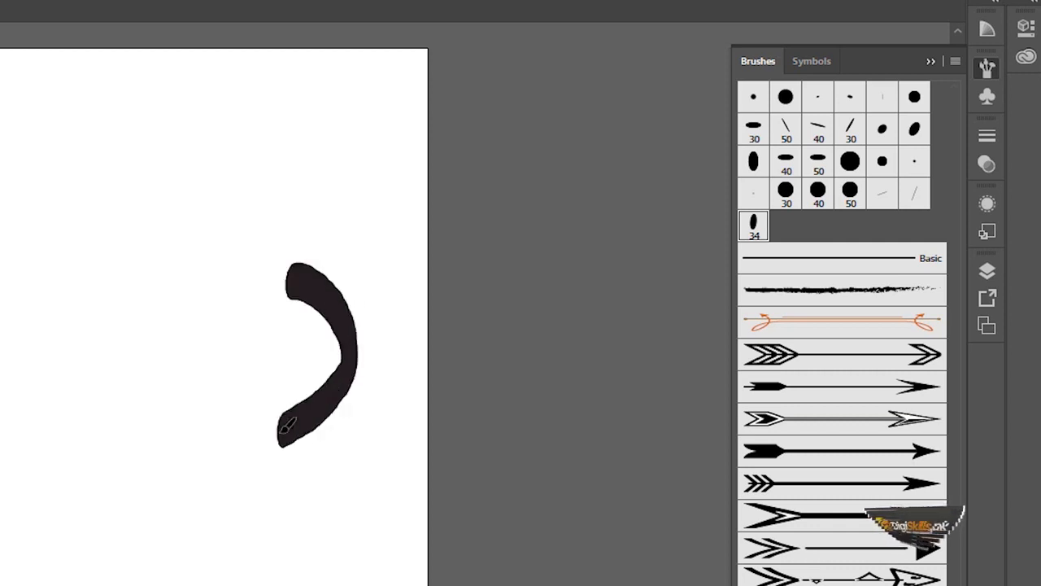
left_click_drag(282, 146, 285, 236)
mouse_move(320, 173)
left_mouse_down()
mouse_move(324, 185)
mouse_move(248, 242)
left_mouse_up()
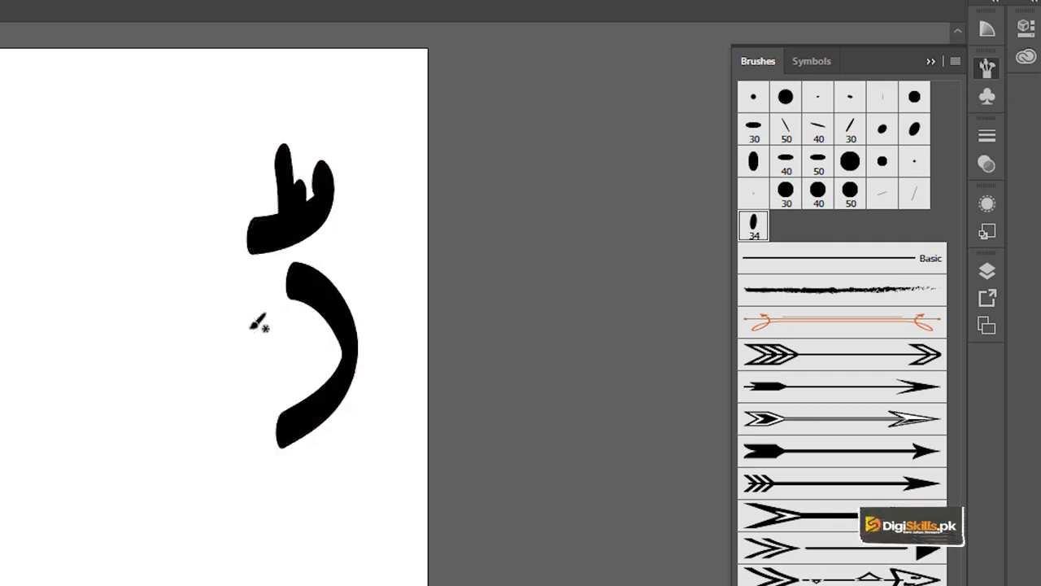
key("ctrl+z")
key("ctrl+z")
Paint a small looped mark above the curve and a long slanted Urdu letter stroke beside it, with two dots below and one above
mouse_move(310, 135)
left_mouse_down()
mouse_move(304, 192)
mouse_move(310, 180)
mouse_move(341, 194)
mouse_move(272, 216)
left_mouse_up()
left_click_drag(229, 292, 114, 506)
left_click_drag(331, 456, 329, 486)
left_click_drag(360, 490, 371, 459)
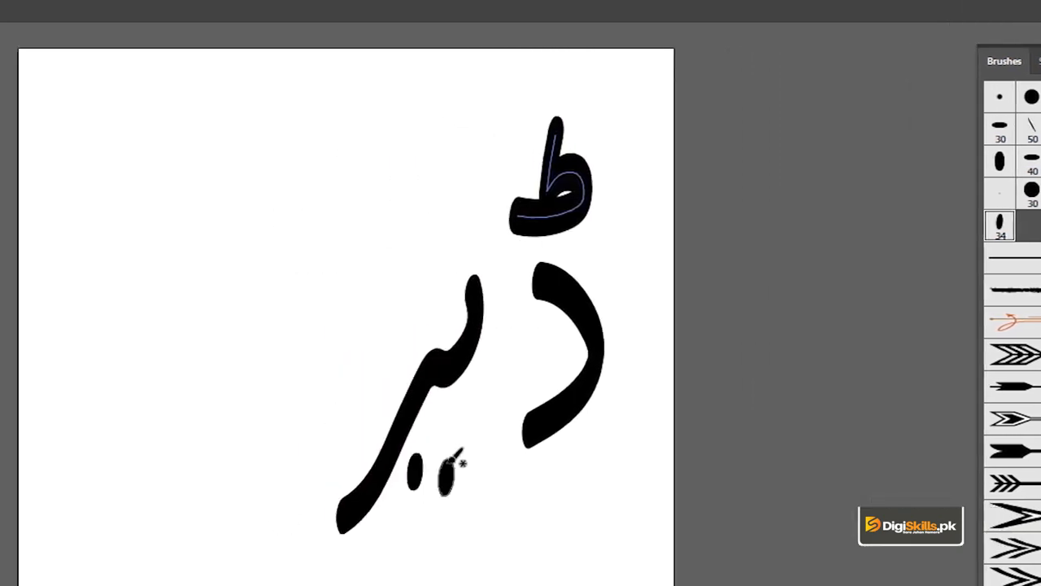
left_click(430, 258)
Continue the Urdu lettering with a tall vertical stroke, a deep bowl-shaped letter, a dot inside it and a mark above
left_click_drag(358, 137, 359, 332)
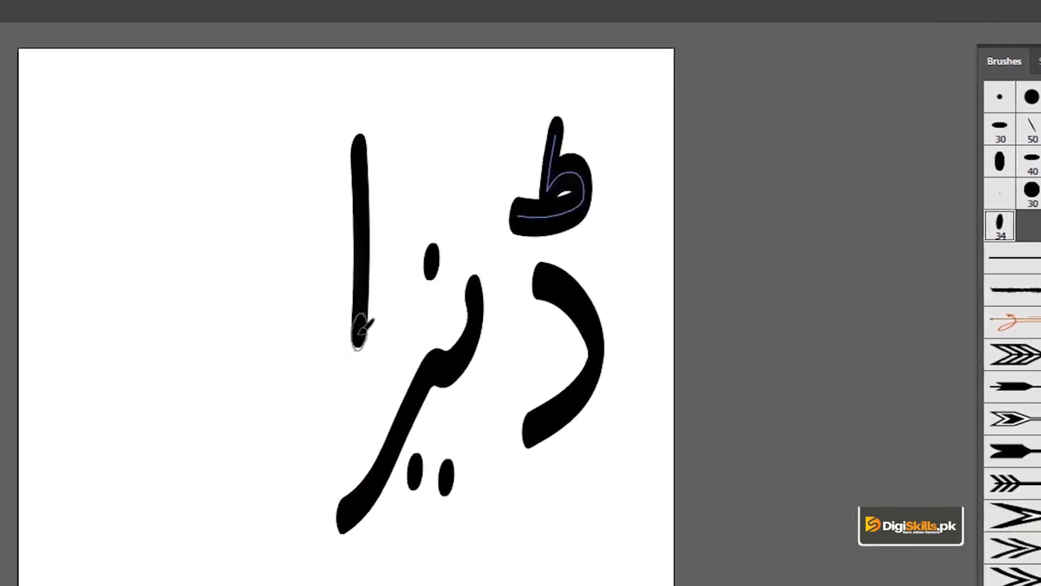
mouse_move(325, 202)
left_mouse_down()
mouse_move(314, 278)
mouse_move(283, 234)
mouse_move(297, 395)
mouse_move(204, 243)
left_mouse_up()
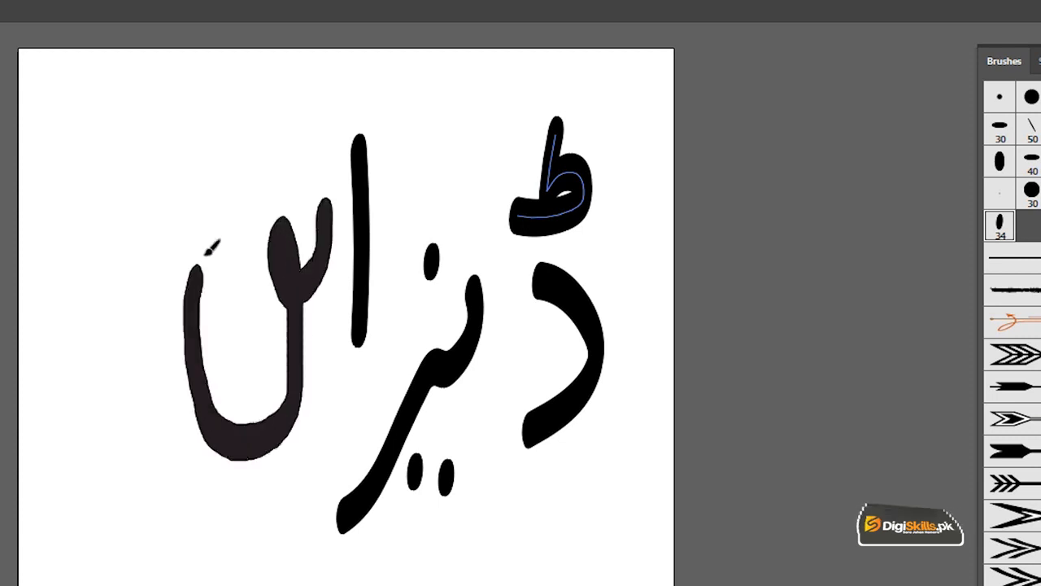
left_click(254, 348)
mouse_move(291, 91)
left_mouse_down()
mouse_move(294, 135)
mouse_move(314, 135)
mouse_move(231, 203)
left_mouse_up()
Undo all the painted Urdu letter strokes to clear the artboard
key("ctrl+z")
key("ctrl+z")
key("ctrl+z")
key("ctrl+z")
key("ctrl+z")
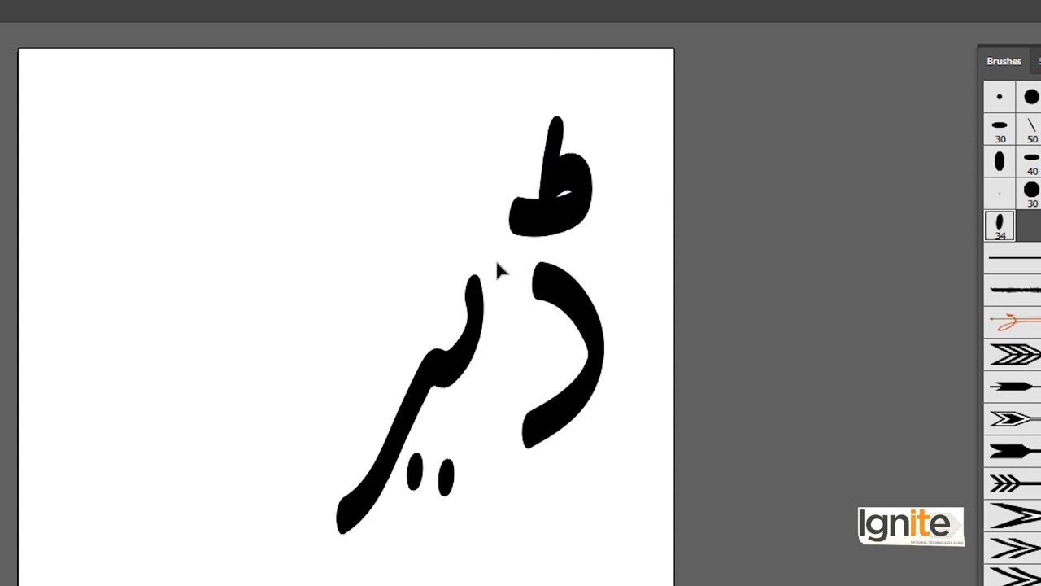
key("ctrl+z")
key("ctrl+z")
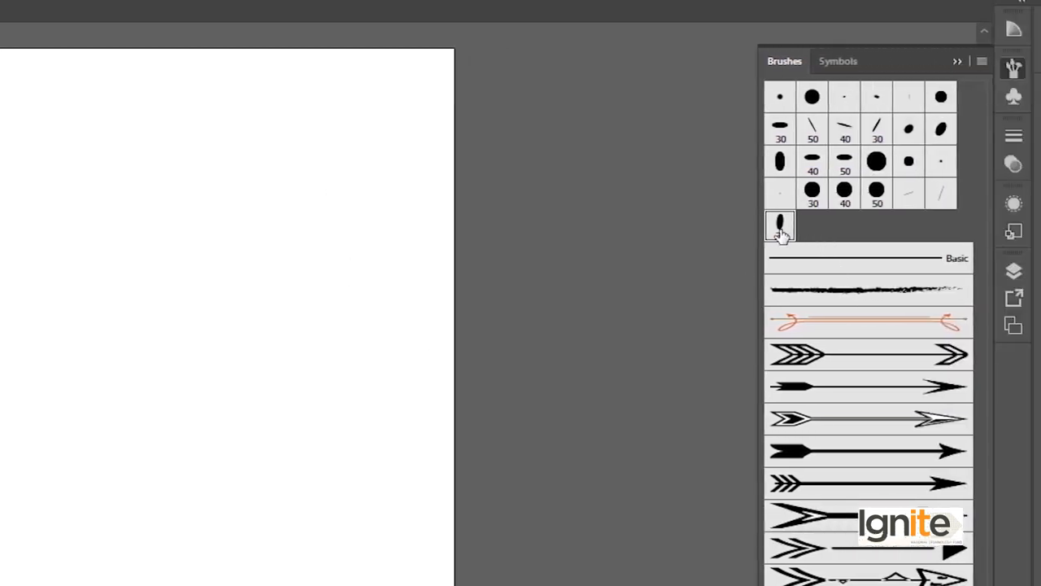
Review the options of the 34 pt calligraphic brush, cancel them and open the choice of new brush types
double_click(780, 226)
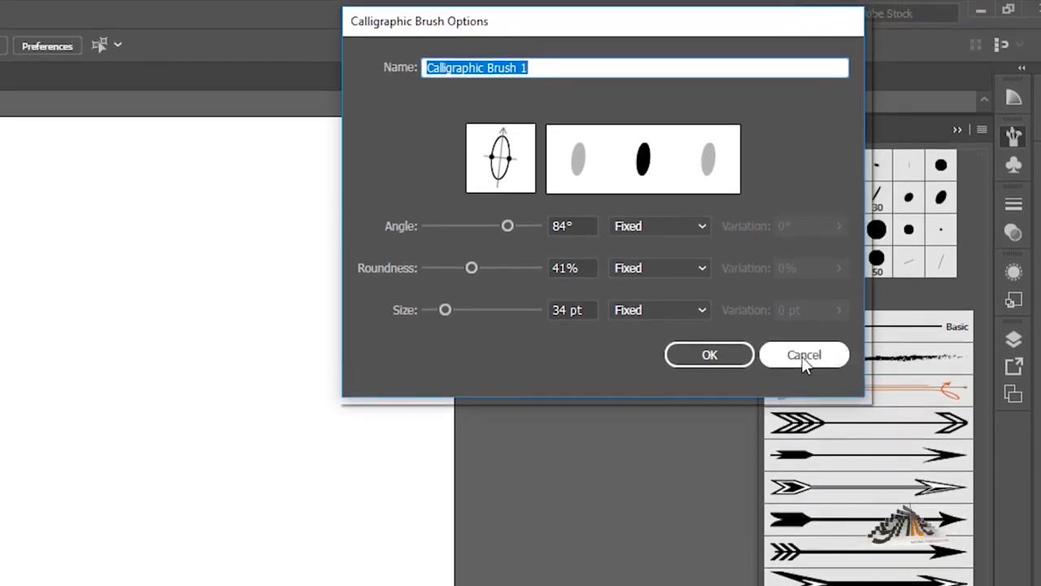
left_click(804, 358)
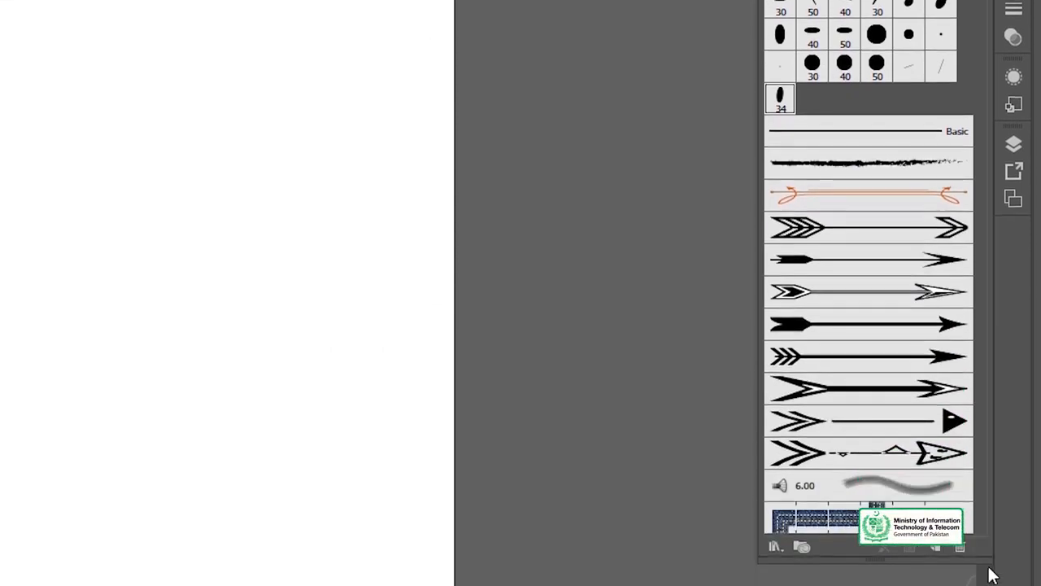
left_click(935, 549)
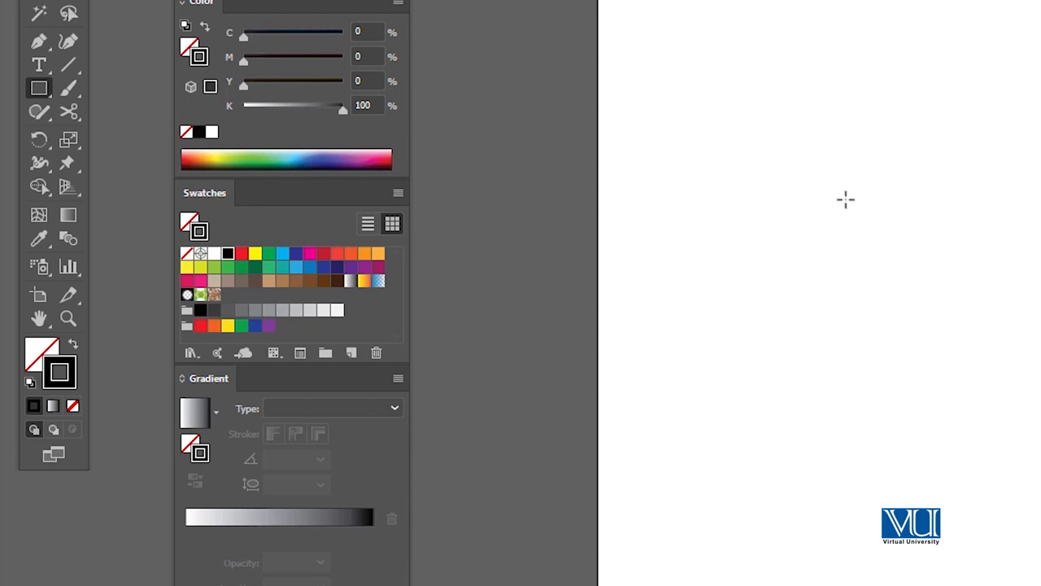
Draw an unfilled, black-outlined square about 2.06 in wide in the artboard's upper part and keep it selected
left_click_drag(880, 171, 960, 252)
key("v")
left_click(745, 10)
left_click(732, 90)
left_click_drag(730, 86, 760, 99)
left_click_drag(151, 99, 152, 98)
key("ctrl+z")
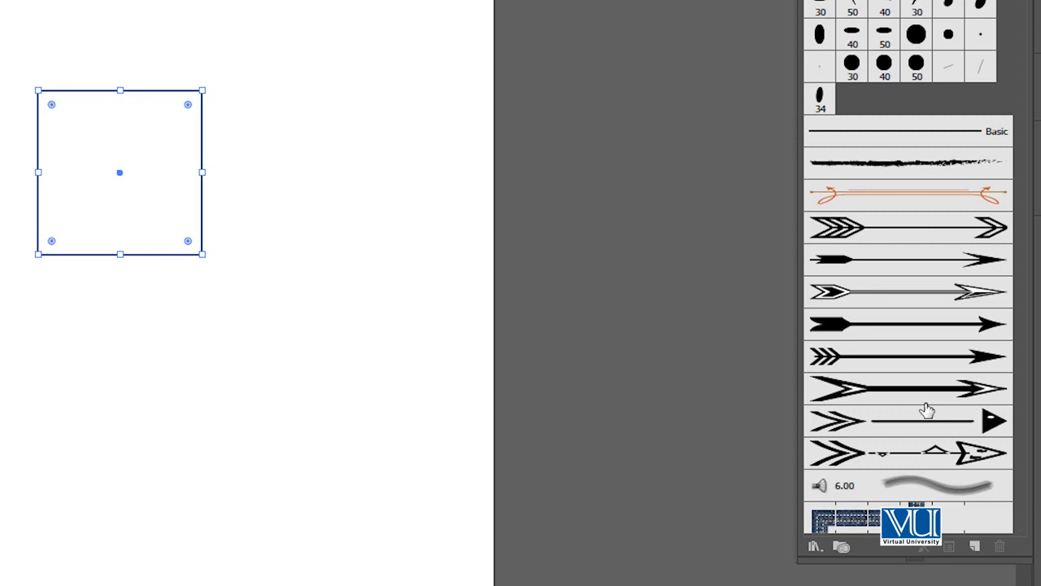
Start a new Scatter Brush from the selected square and move its options dialog clear of the artwork
left_click(975, 546)
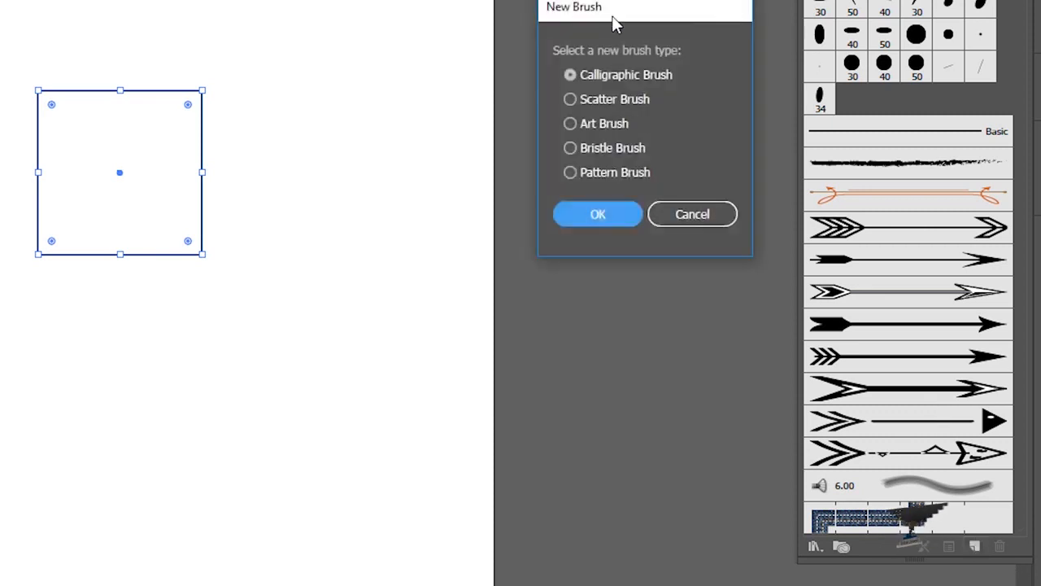
left_click_drag(614, 25, 671, 0)
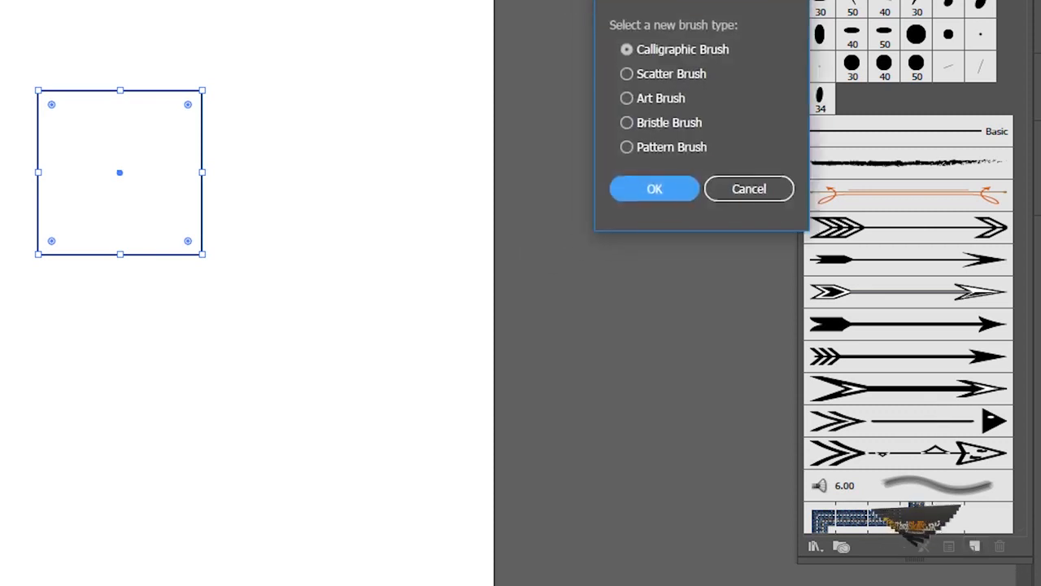
left_click(645, 75)
left_click(642, 186)
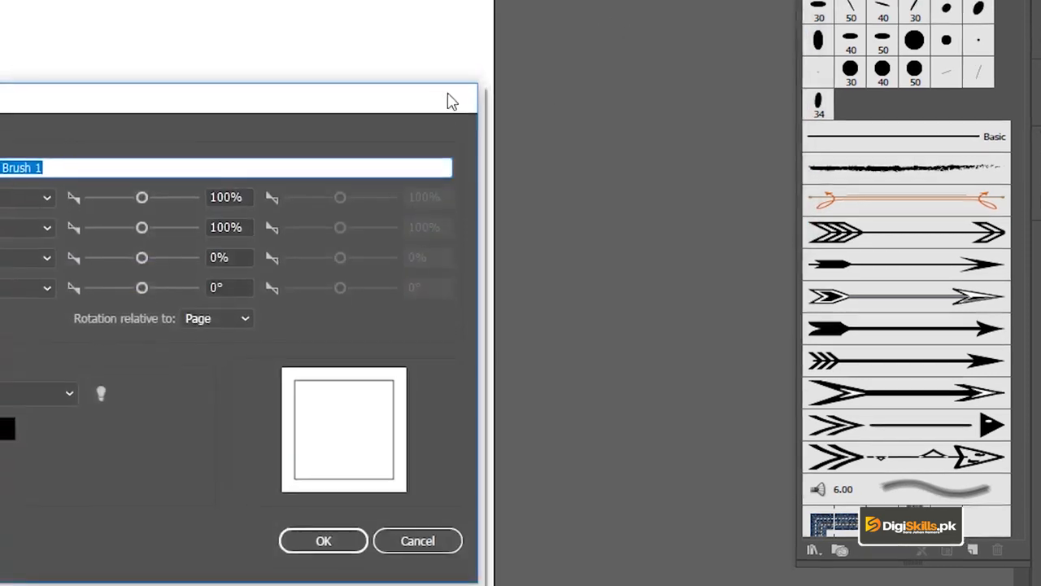
left_click_drag(451, 96, 1034, 0)
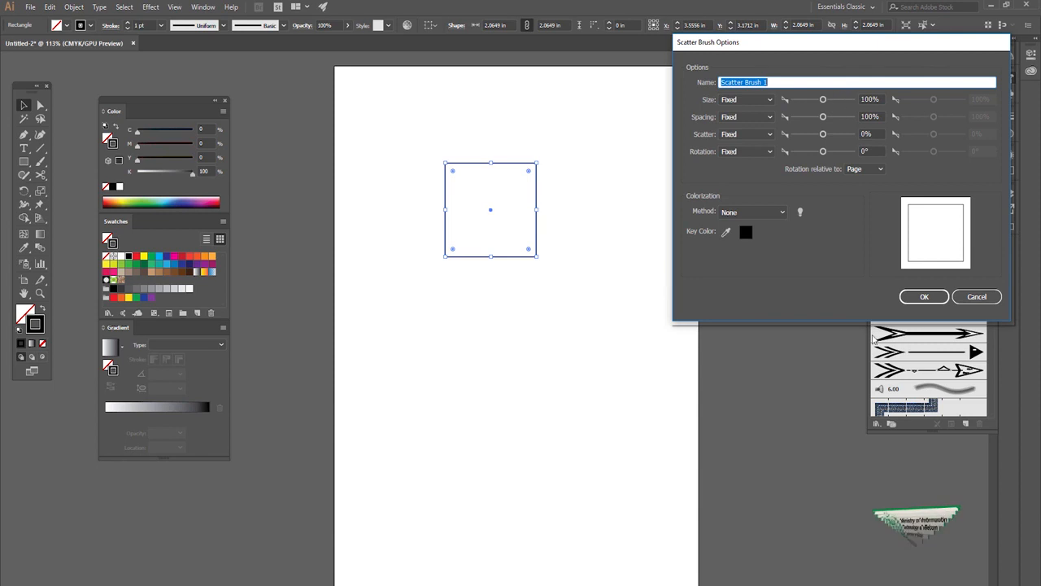
Create the scatter brush from the square with its default Fixed settings and undo the trial changes to the artwork
left_click(924, 296)
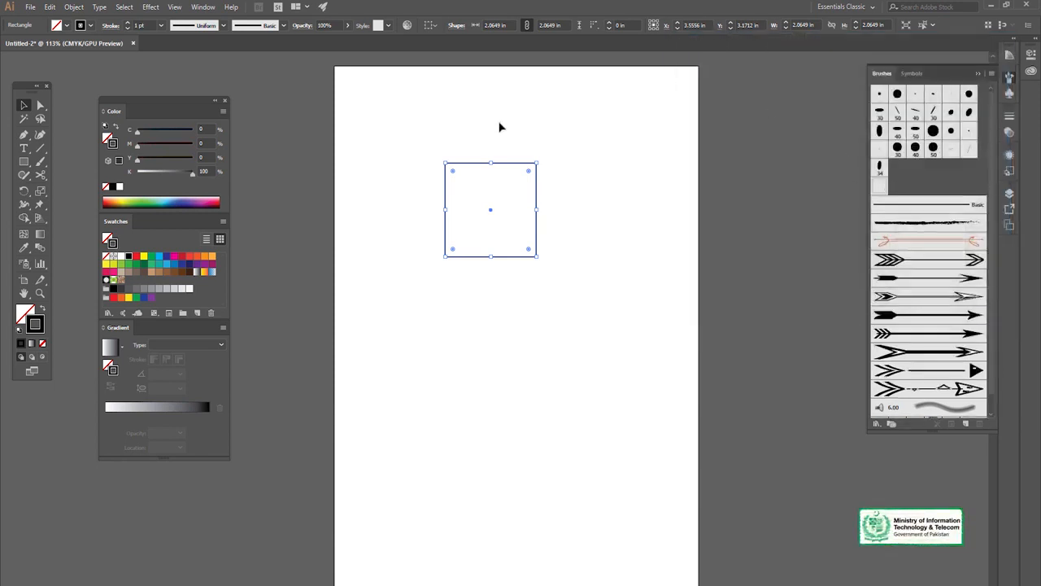
left_click(538, 174)
left_click_drag(531, 167, 585, 326)
key("ctrl+z")
key("ctrl+z")
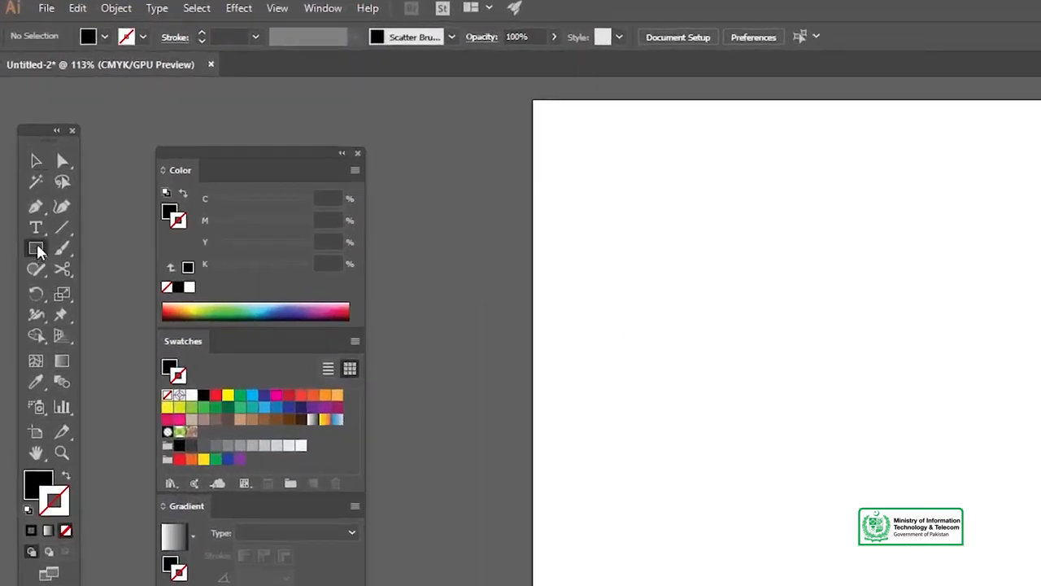
Draw a circle about 2.68 in wide near the artboard's middle and give it no fill and a black outline
left_click_drag(23, 162, 54, 177)
left_click_drag(85, 275, 95, 292)
left_click_drag(800, 449, 896, 543)
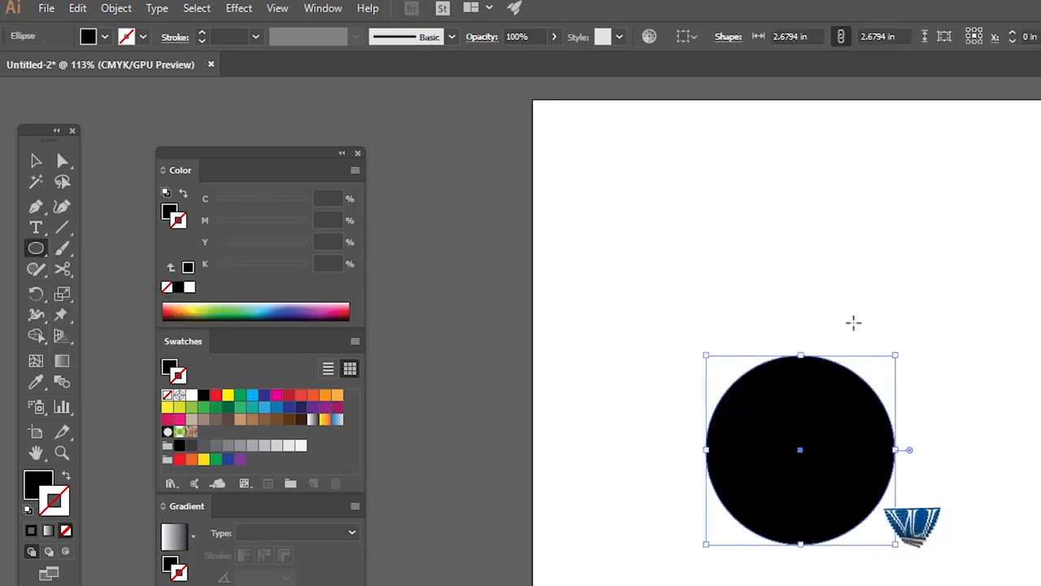
key("v")
left_click(67, 477)
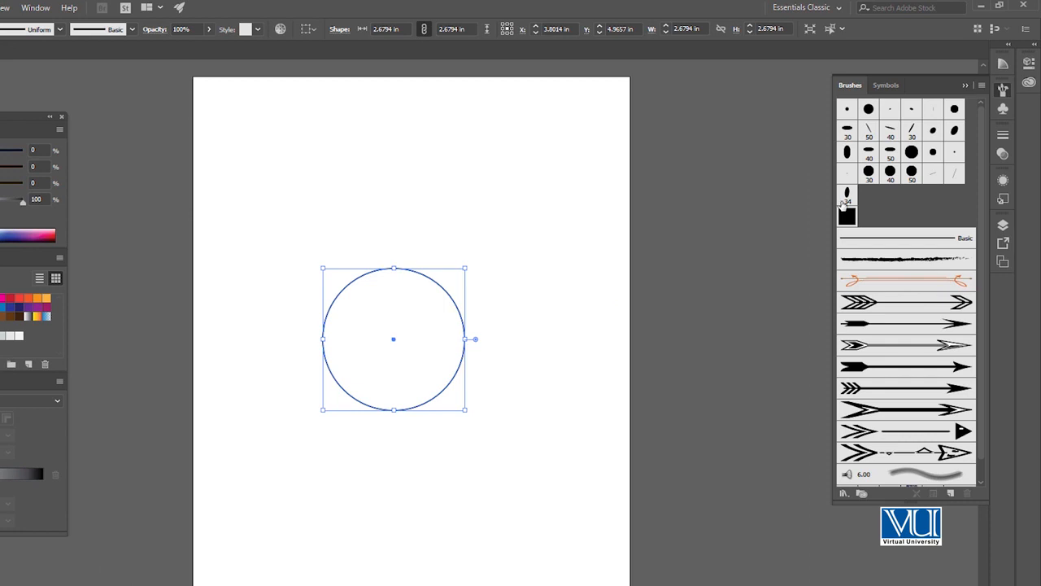
Try the black square scatter brush on the circle's outline, undo it each time and reselect the circle
left_click(847, 218)
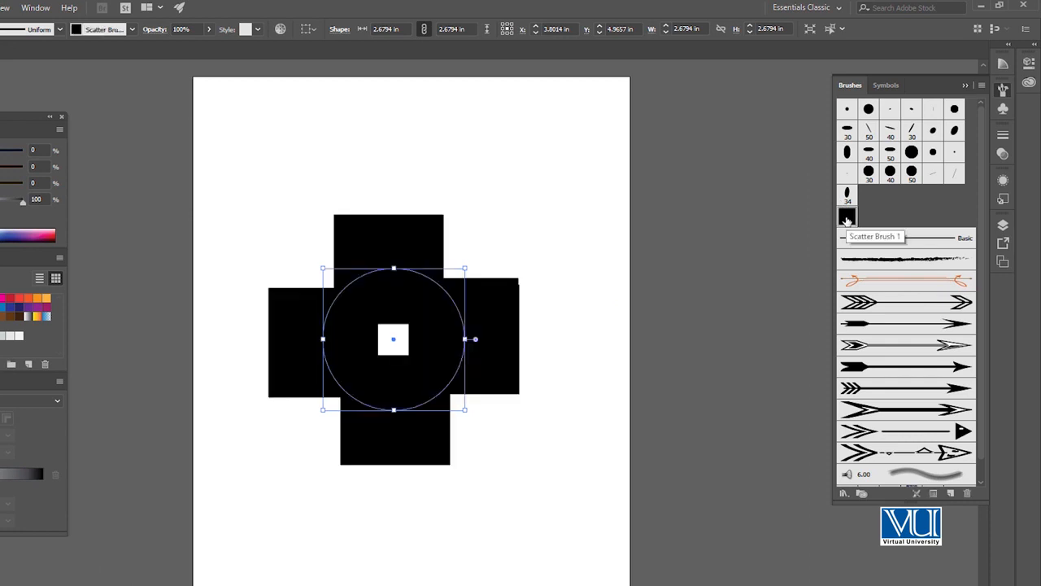
key("ctrl+z")
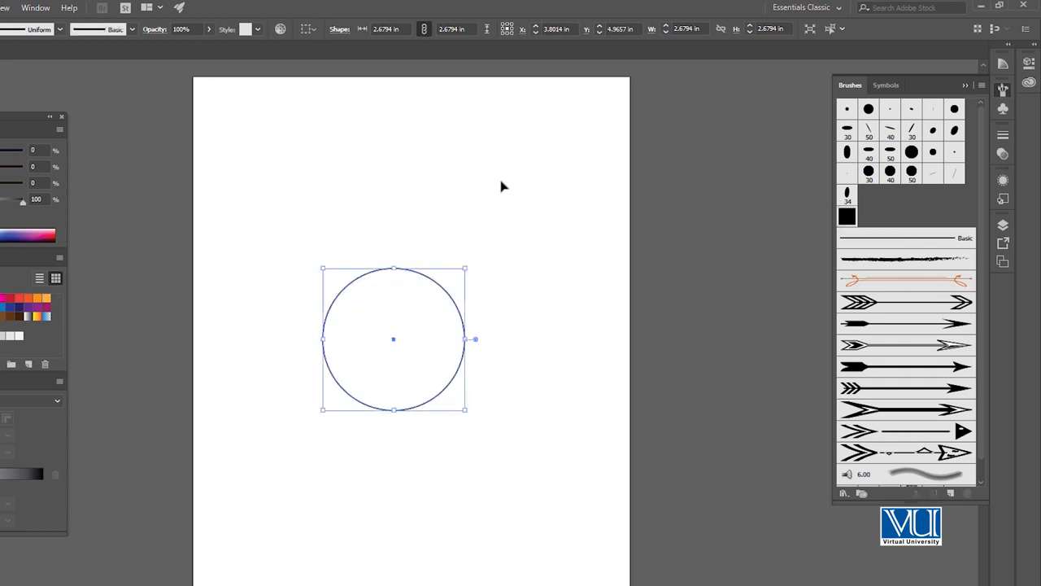
left_click(847, 217)
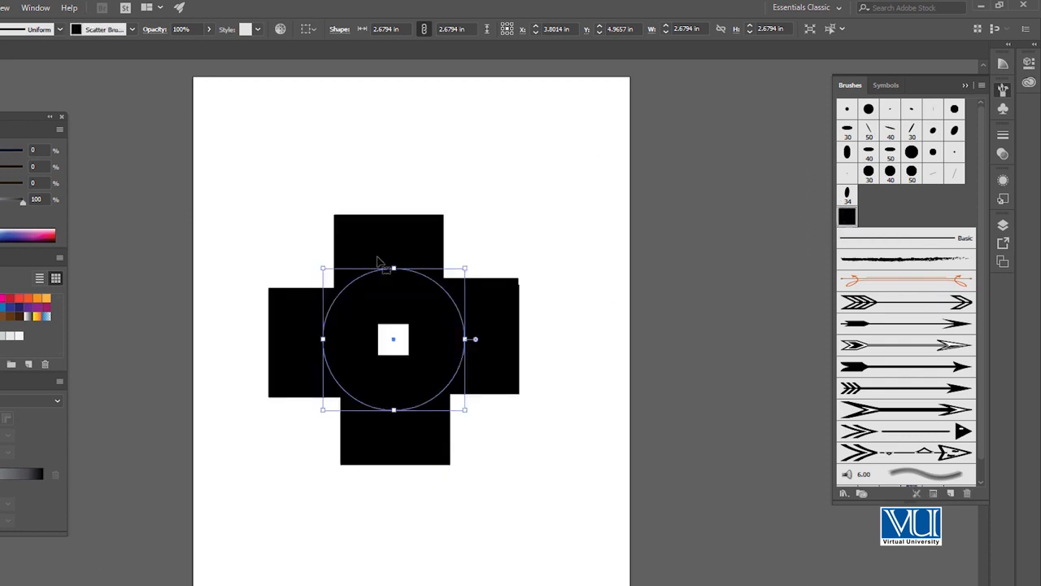
key("ctrl+z")
left_click(483, 226)
left_click(441, 287)
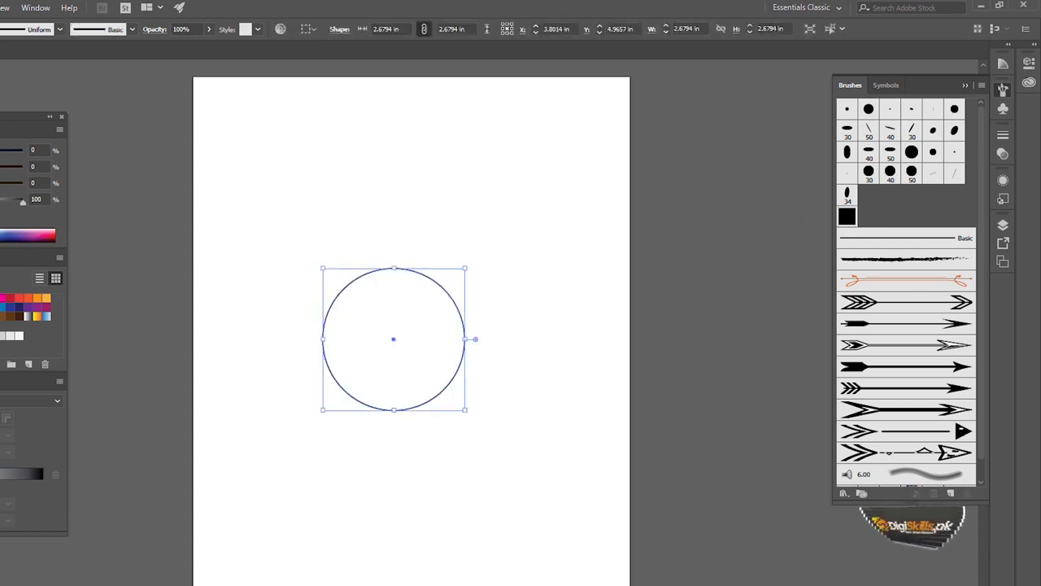
Open and cancel the choice of new brush types and delete the outlined circle
left_click(954, 493)
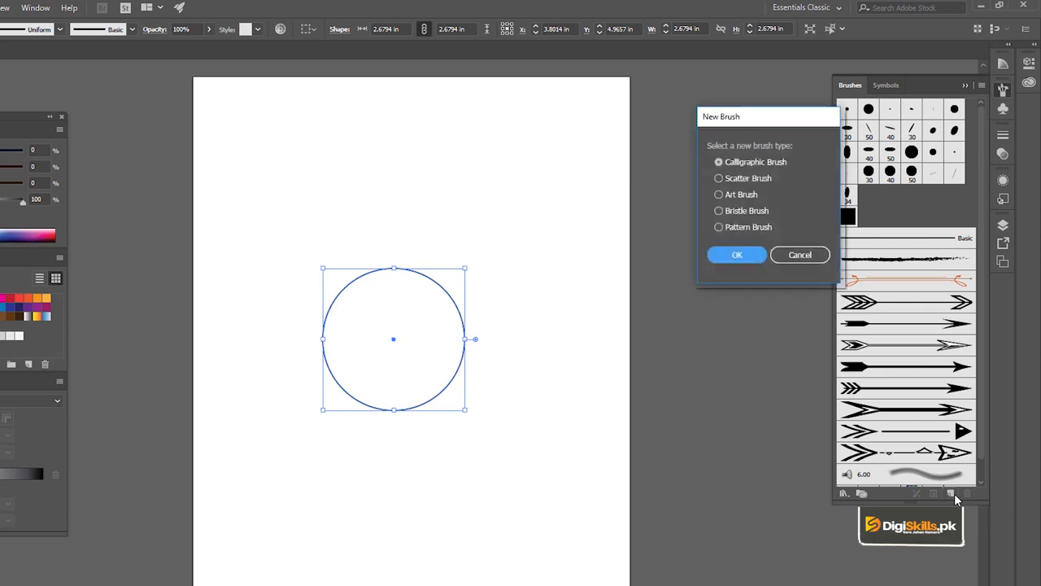
left_click(786, 255)
left_click(412, 248)
left_click(441, 287)
key("Delete")
Draw a small five-pointed star on the artboard, give it a black fill without outline and scale it down slightly
left_click(32, 161)
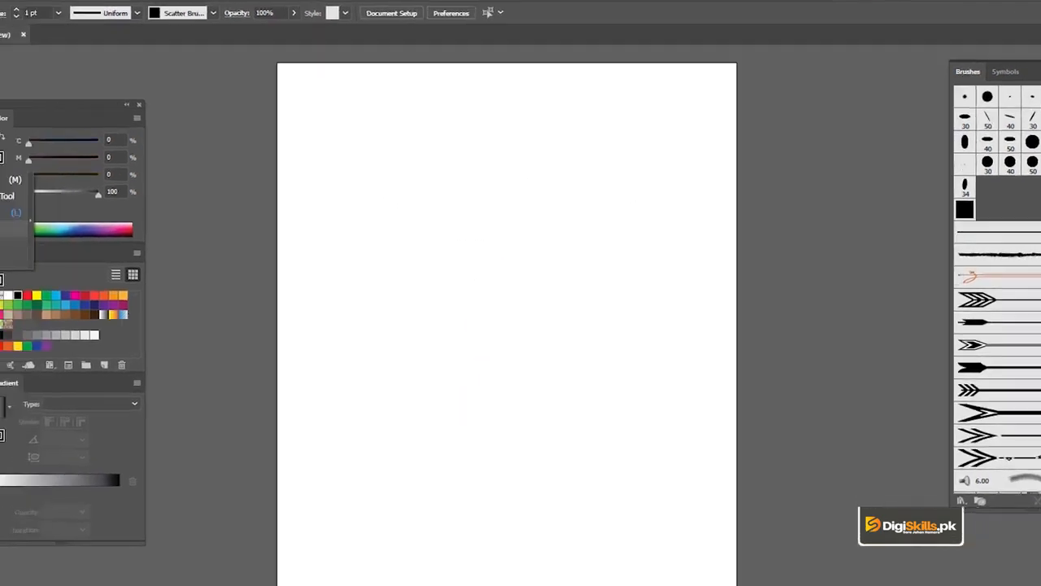
left_click(52, 243)
left_click_drag(805, 289, 829, 309)
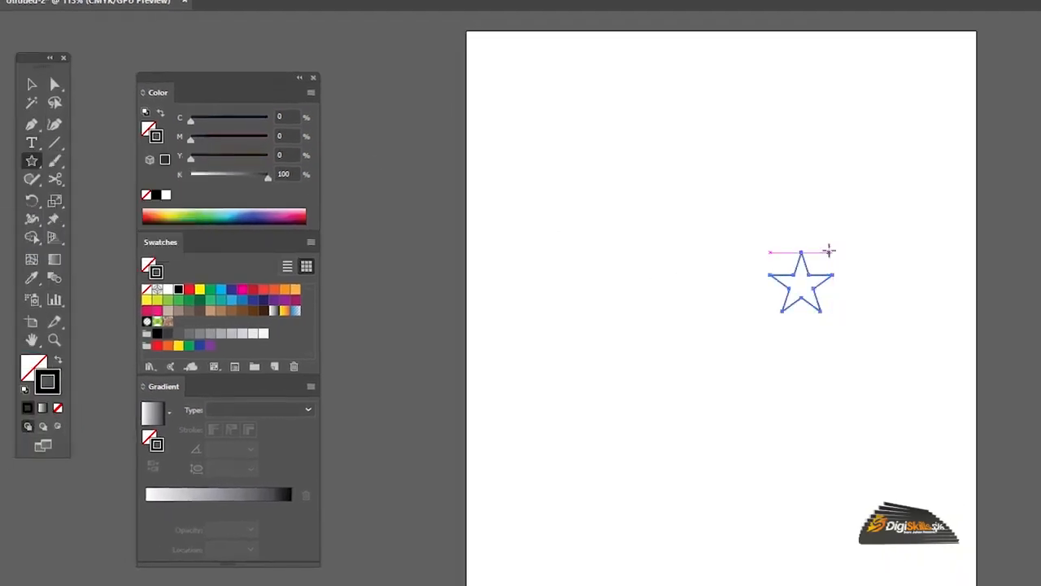
key("v")
left_click(57, 359)
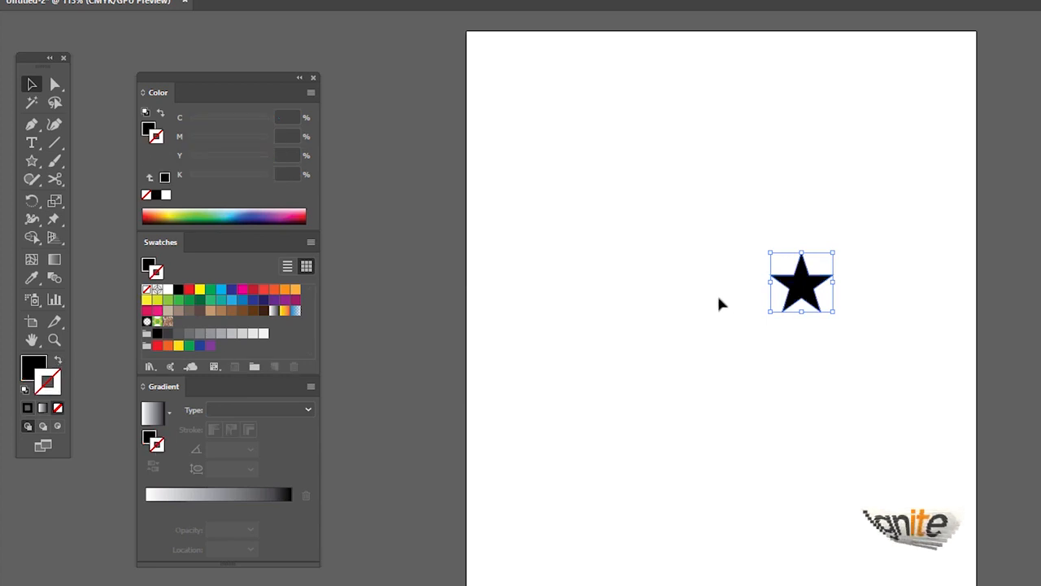
left_click_drag(831, 254, 821, 263)
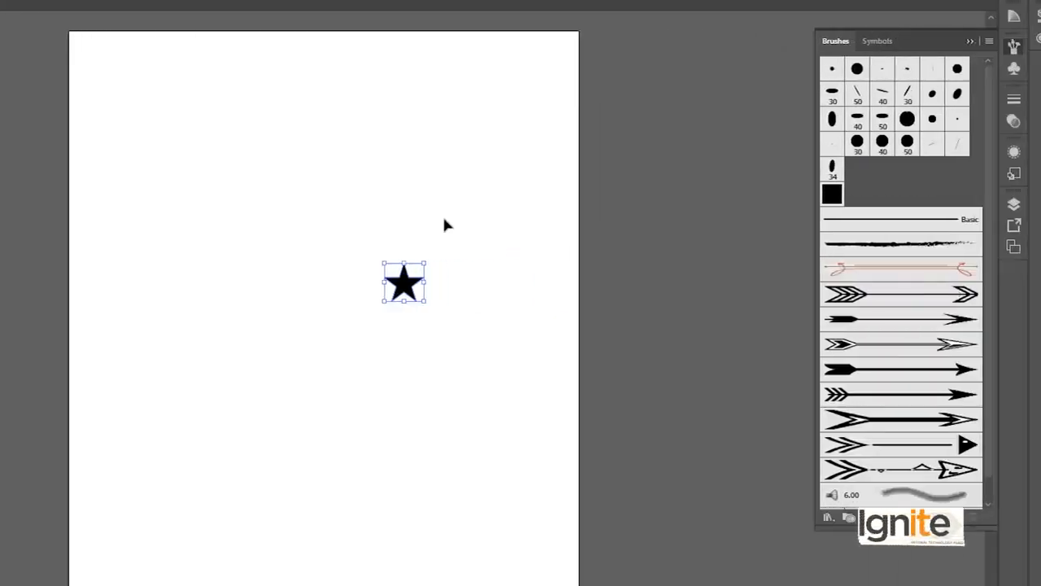
Create a Scatter Brush from the star with the default options and move the star to the artboard's upper-right corner
left_click(935, 518)
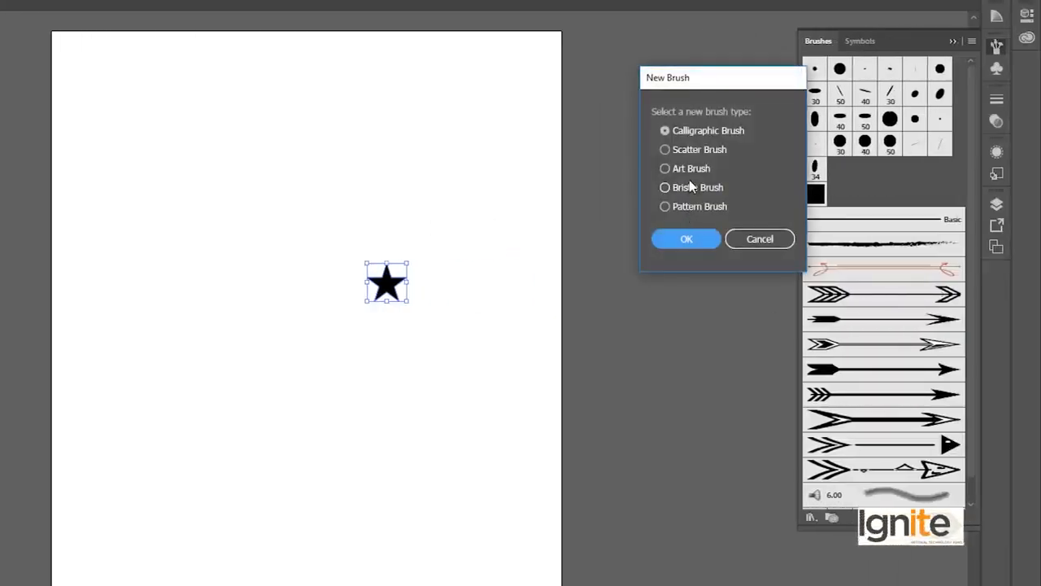
left_click(690, 153)
left_click(687, 238)
left_click(877, 344)
left_click_drag(382, 279, 489, 115)
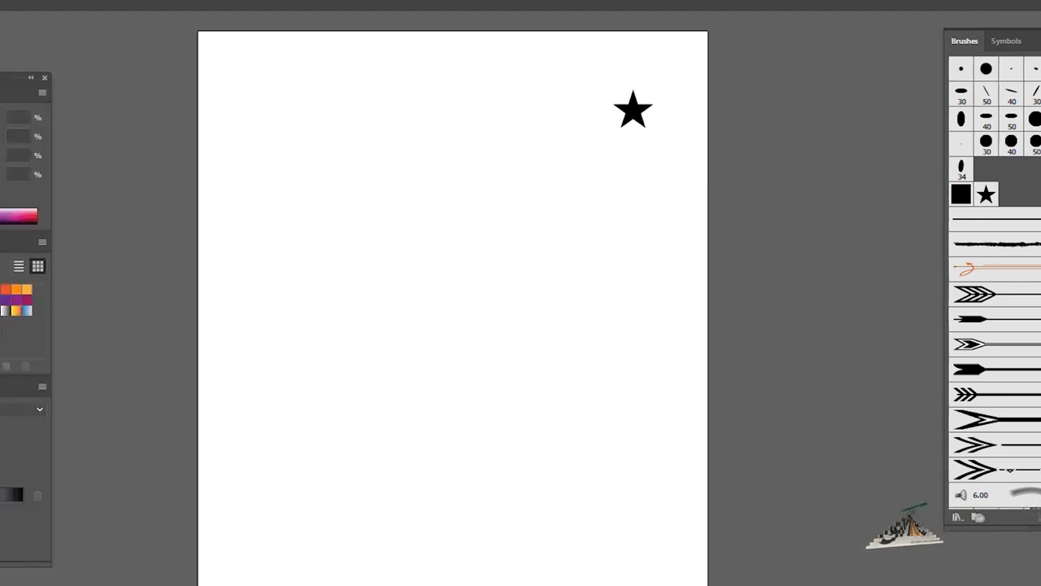
Draw a rounded square in the artboard's middle and give it no fill and a black outline
right_click(24, 161)
left_click(78, 194)
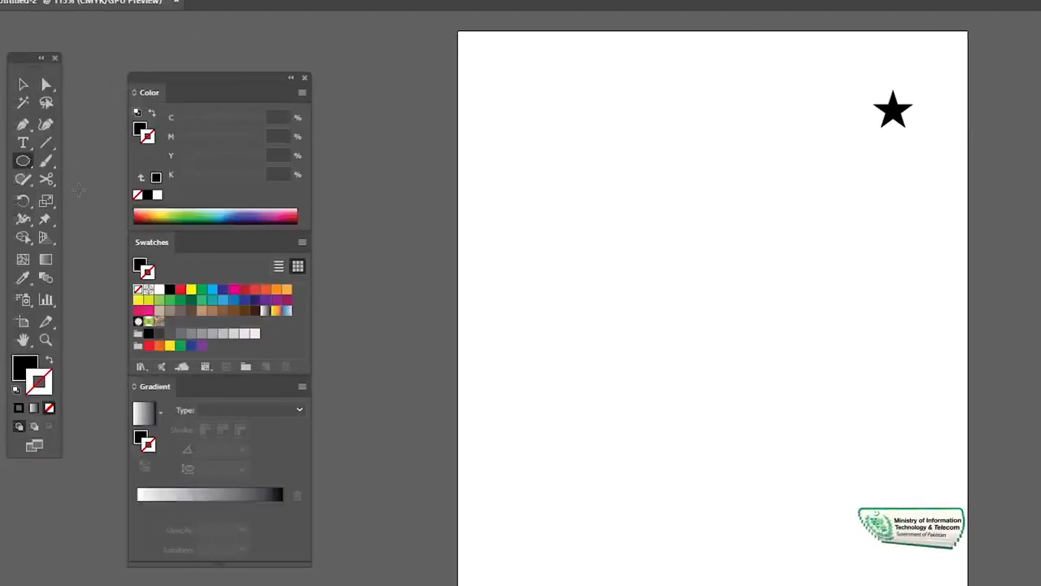
right_click(24, 161)
left_click(59, 178)
mouse_move(674, 341)
left_mouse_down()
mouse_move(739, 388)
mouse_move(748, 413)
left_mouse_up()
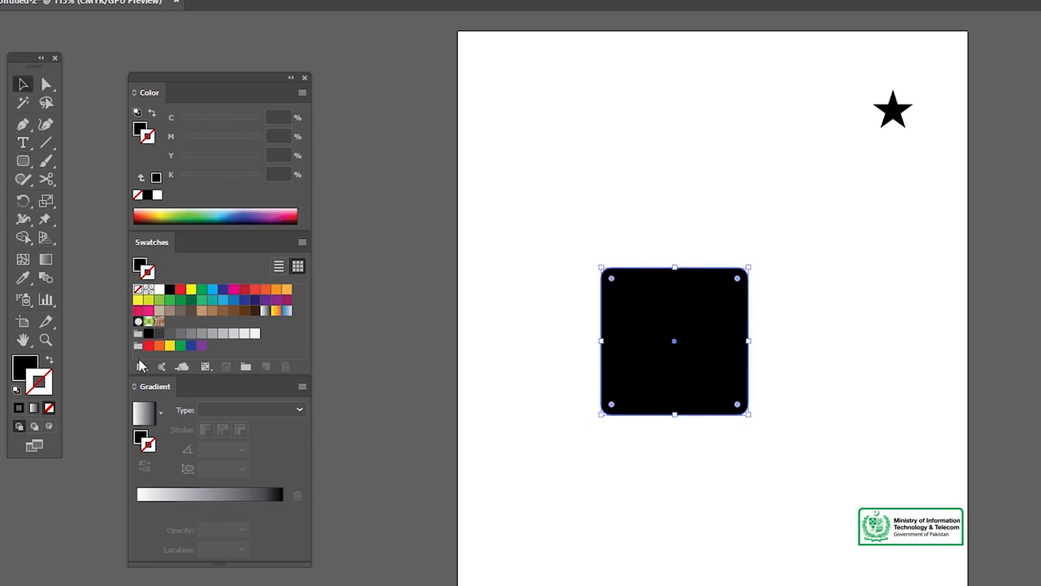
left_click(49, 364)
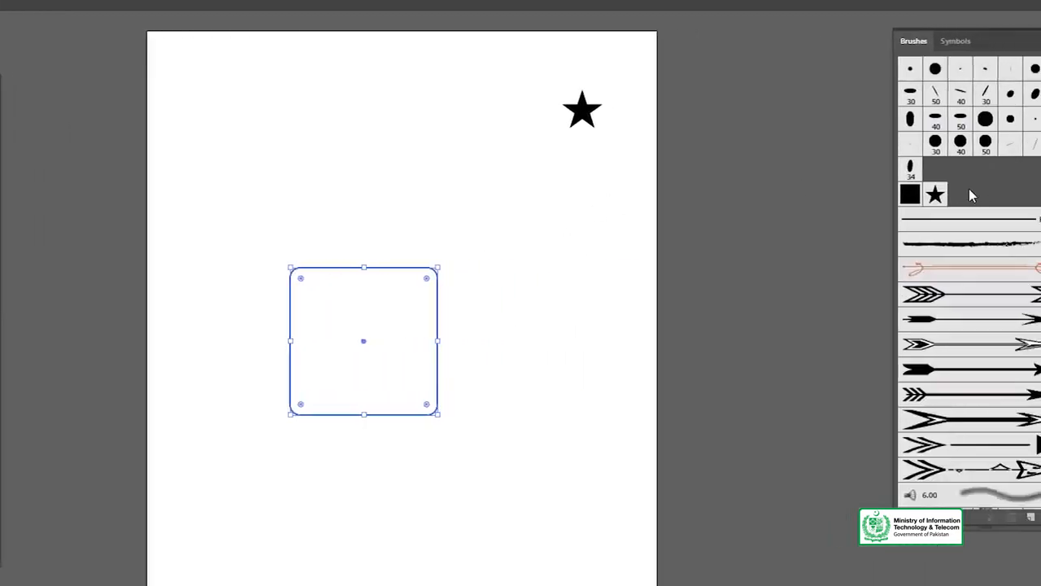
Apply the star scatter brush to the rounded square's outline, then view the brush's options and cancel them
left_click(861, 195)
left_click(343, 166)
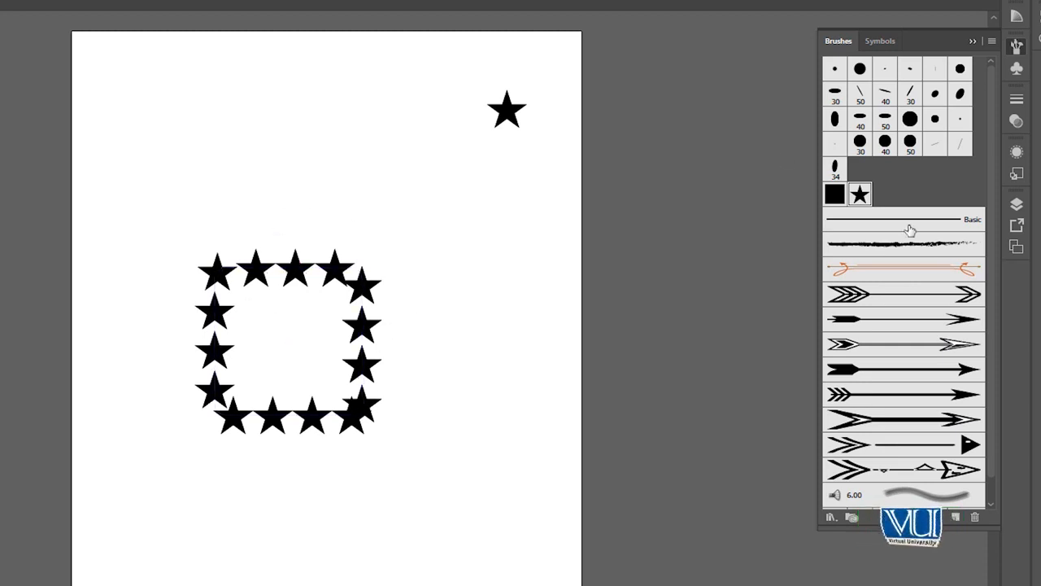
double_click(861, 195)
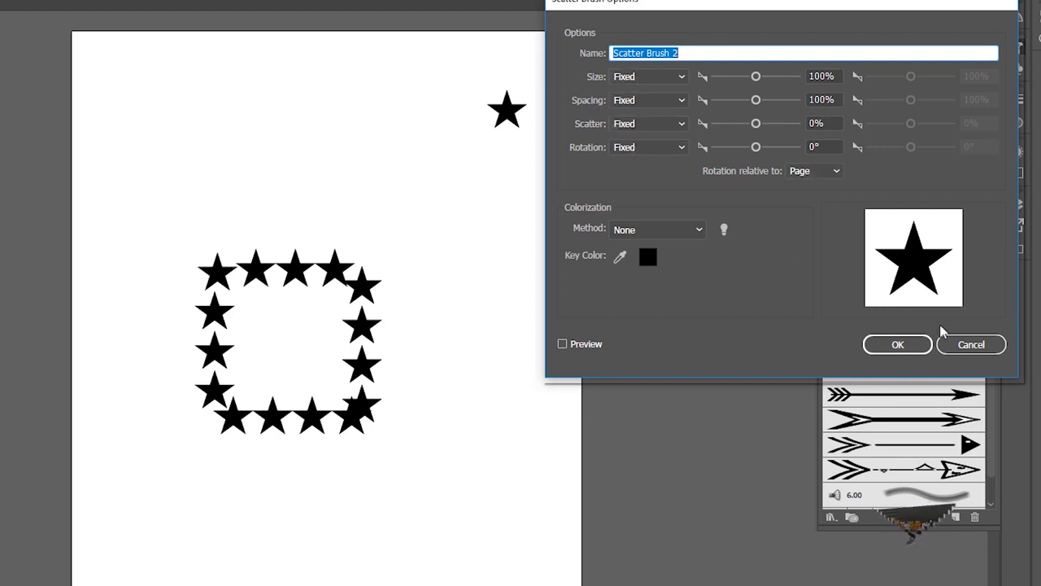
left_click(958, 345)
Delete all artwork from the artboard, and open and cancel the choice of new brush types
left_click_drag(216, 92, 539, 513)
key("Delete")
left_click(955, 518)
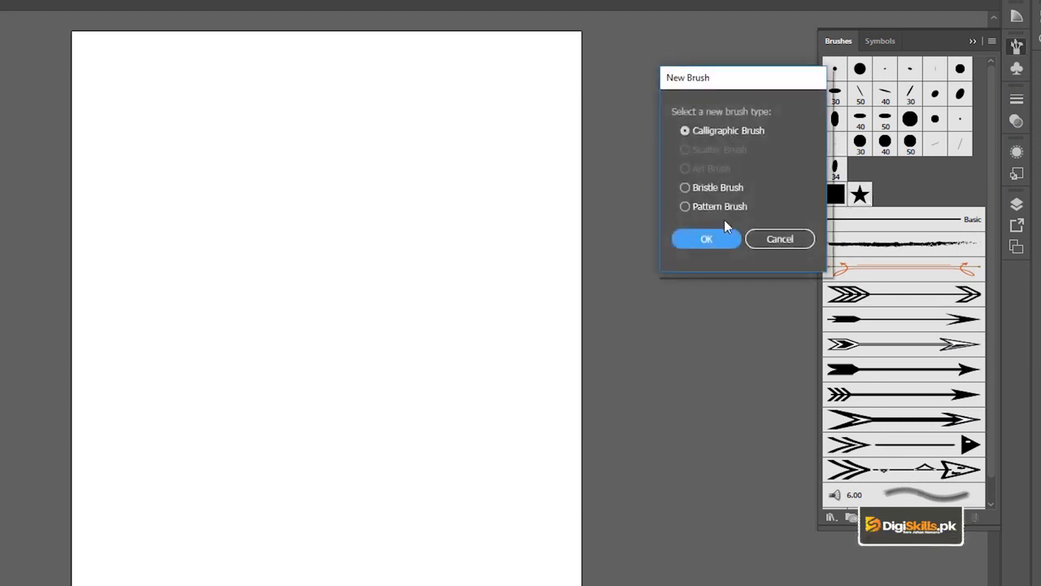
left_click(773, 243)
Draw a flat ellipse about 0.86 in wide in the artboard's upper part and fill it black without an outline
left_click_drag(18, 163, 81, 198)
left_click_drag(693, 193, 749, 216)
key("v")
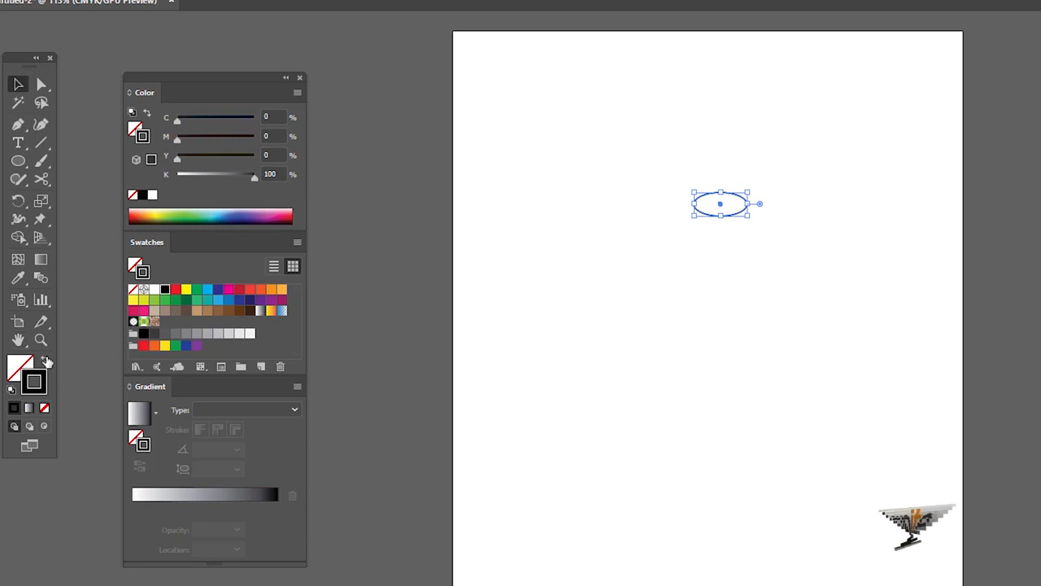
left_click(44, 359)
mouse_move(749, 191)
left_mouse_down()
mouse_move(767, 175)
mouse_move(747, 192)
left_mouse_up()
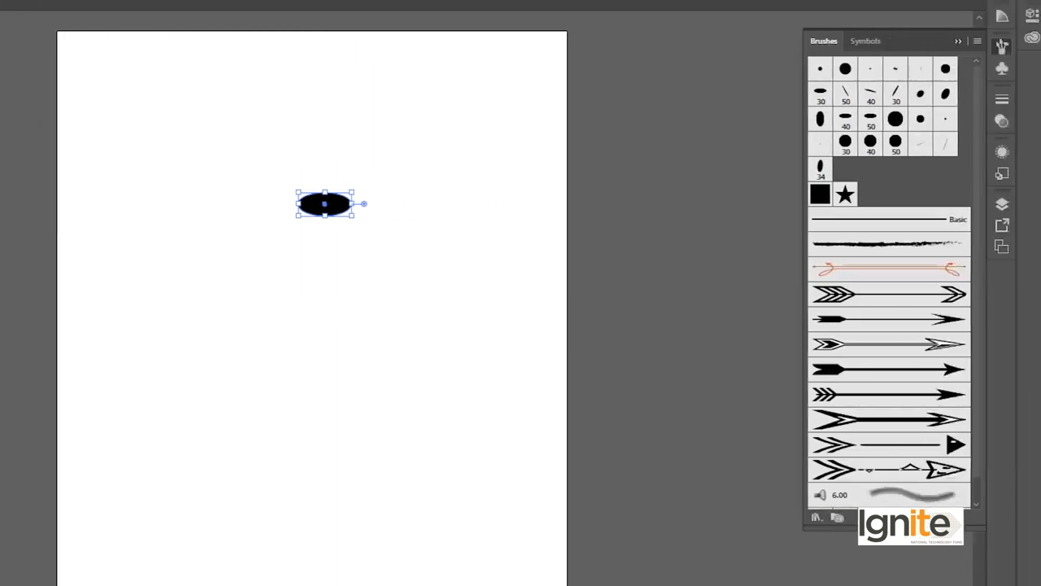
Start a new Art Brush from the selected ellipse and move its options dialog clear of the artwork
left_click(676, 168)
left_click(692, 236)
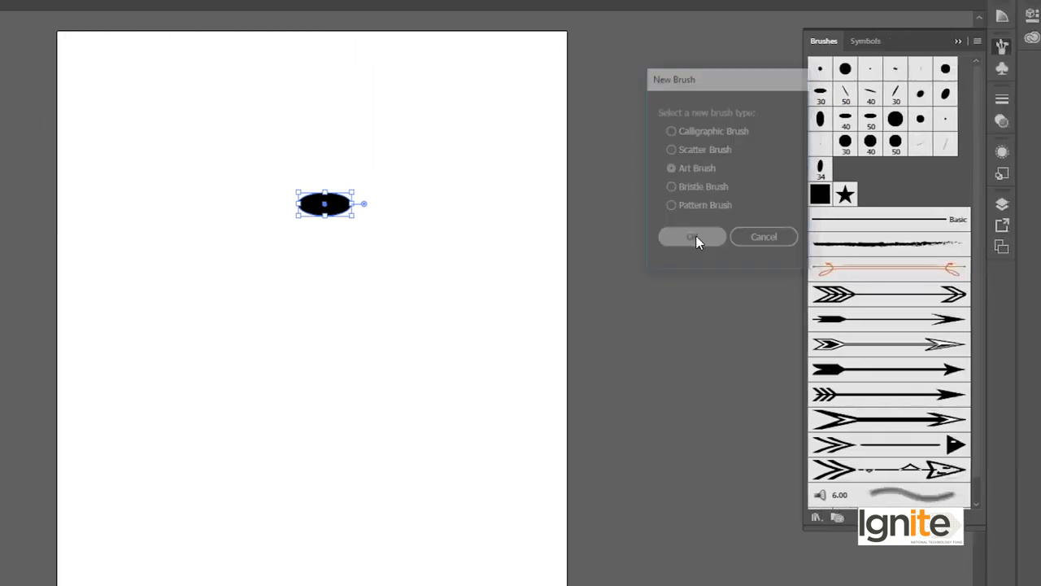
mouse_move(304, 123)
left_mouse_down()
mouse_move(812, 51)
mouse_move(738, 35)
left_mouse_up()
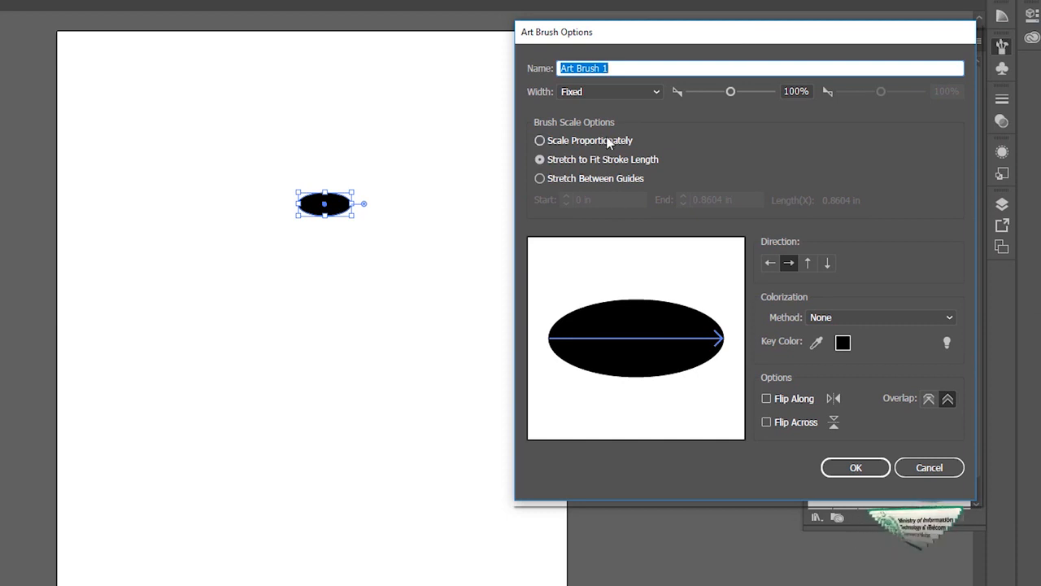
Look at the width choices and try each brush scale option, ending on Stretch to Fit Stroke Length
left_click(610, 93)
left_click(610, 93)
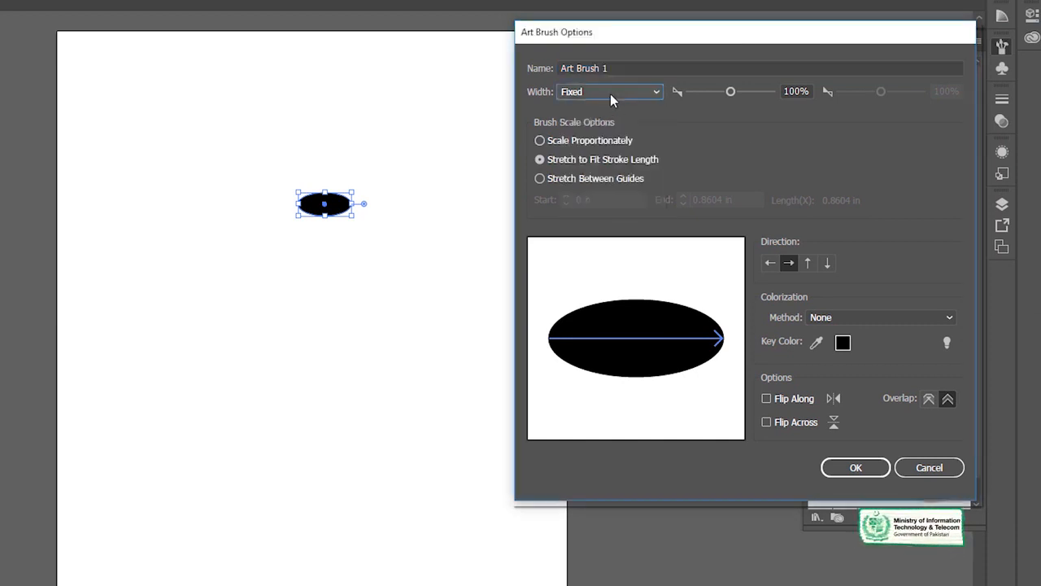
left_click(541, 141)
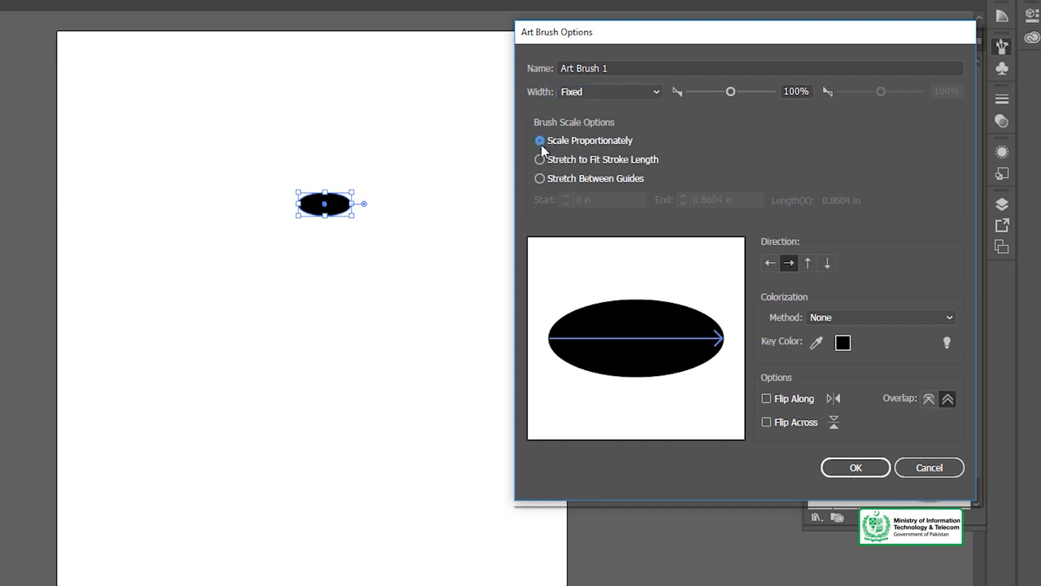
left_click(540, 160)
left_click(539, 179)
left_click(538, 157)
left_click(539, 140)
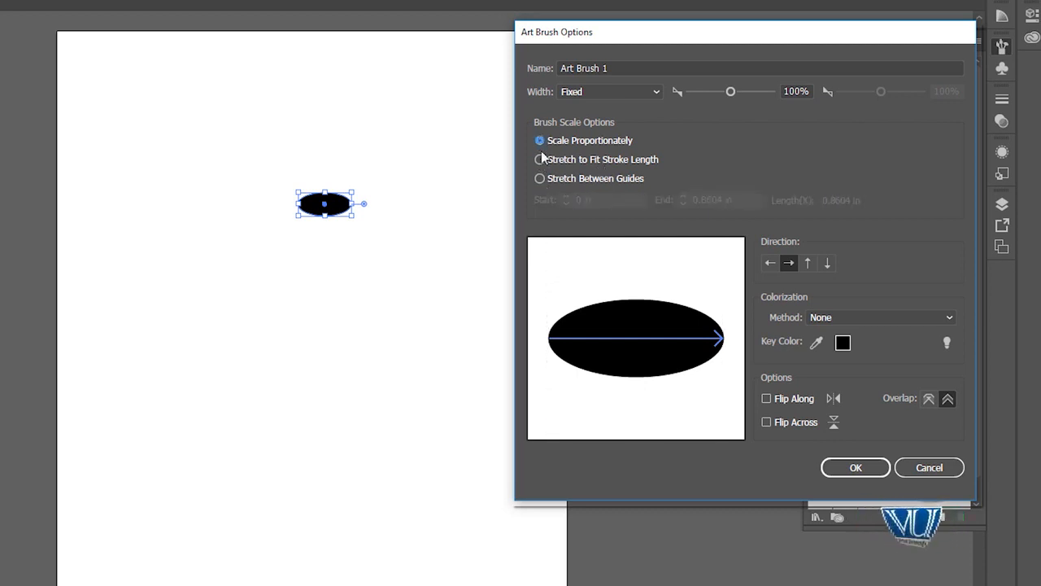
left_click(541, 159)
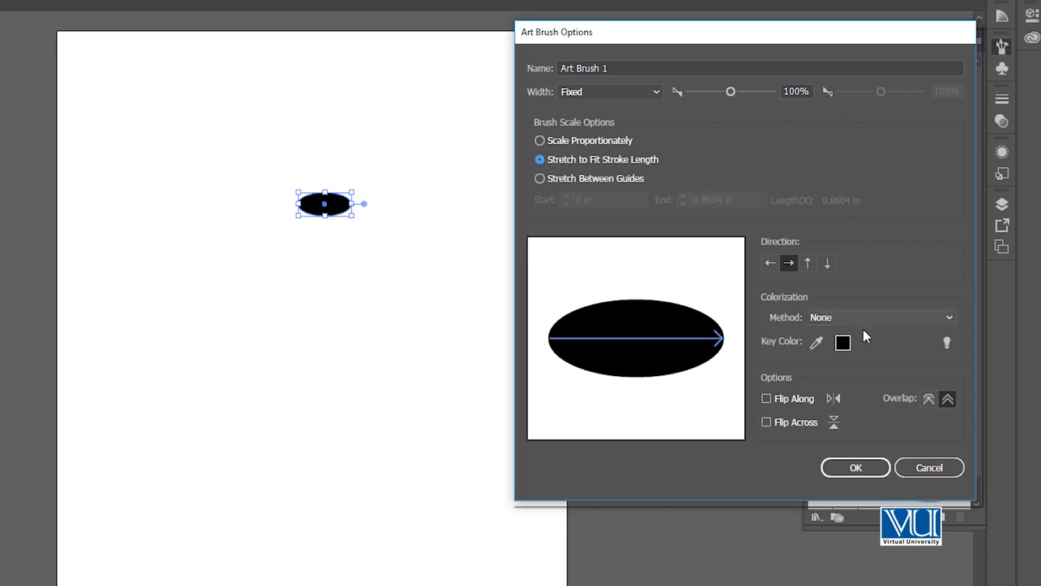
Set the art brush's colorization method to Tints and create the brush
left_click(853, 311)
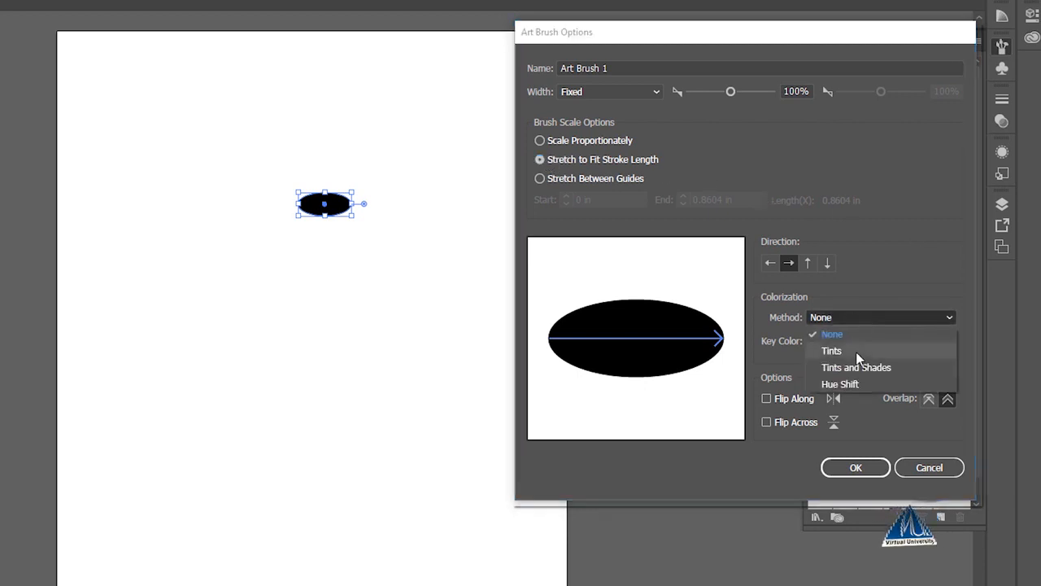
left_click(856, 350)
left_click(845, 317)
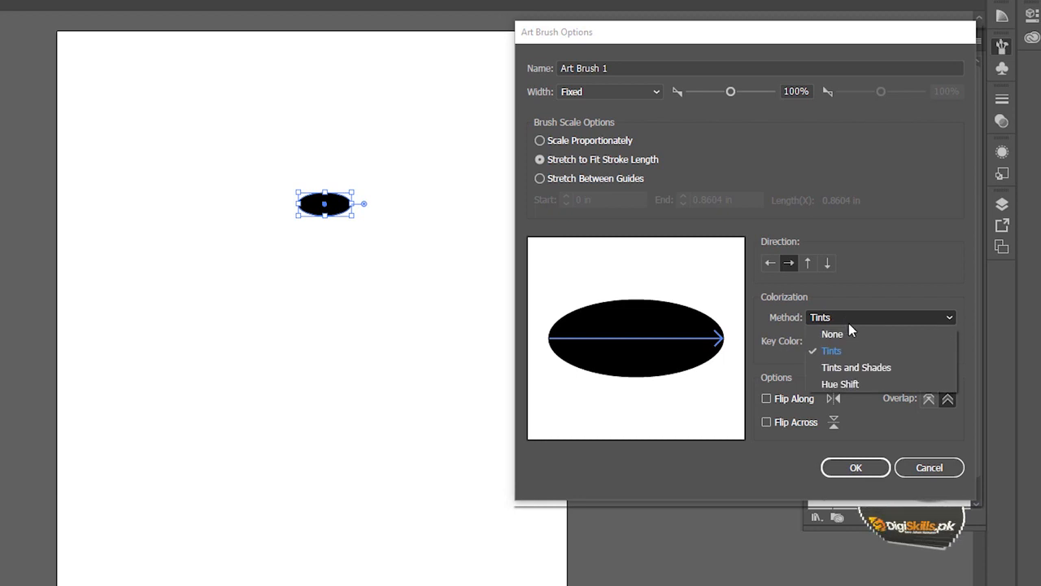
left_click(850, 352)
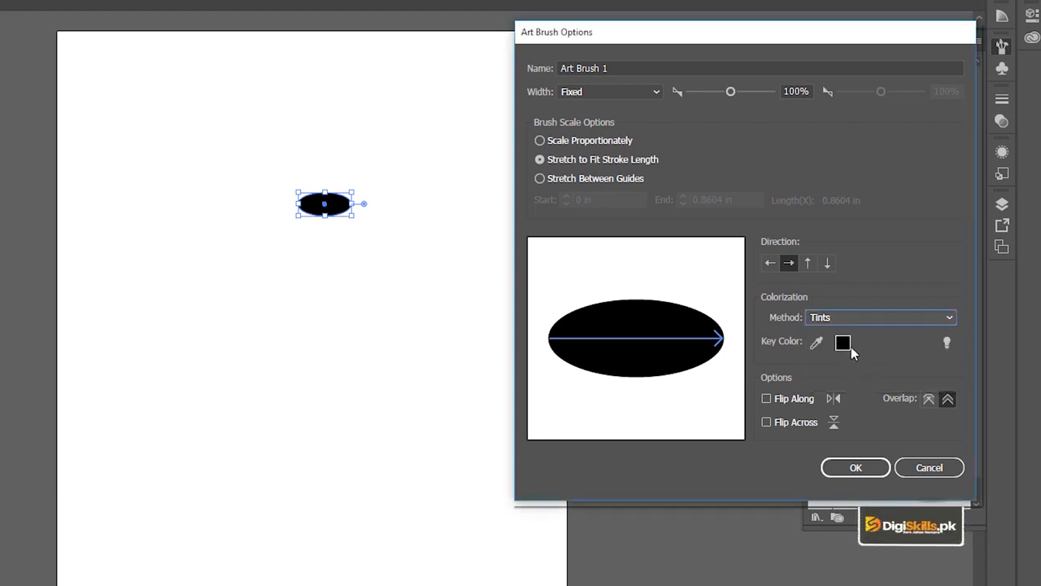
left_click(846, 315)
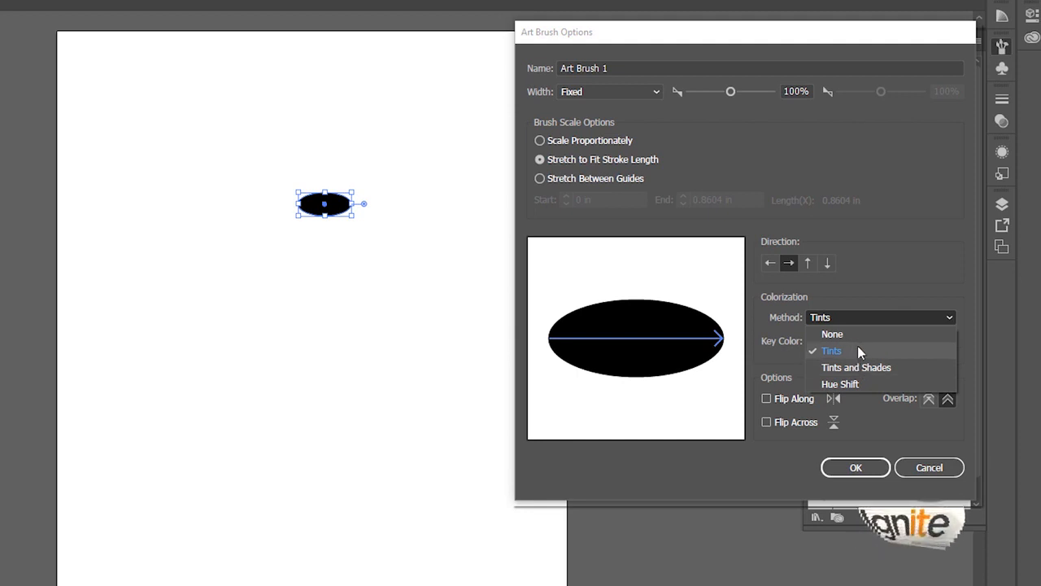
left_click(860, 352)
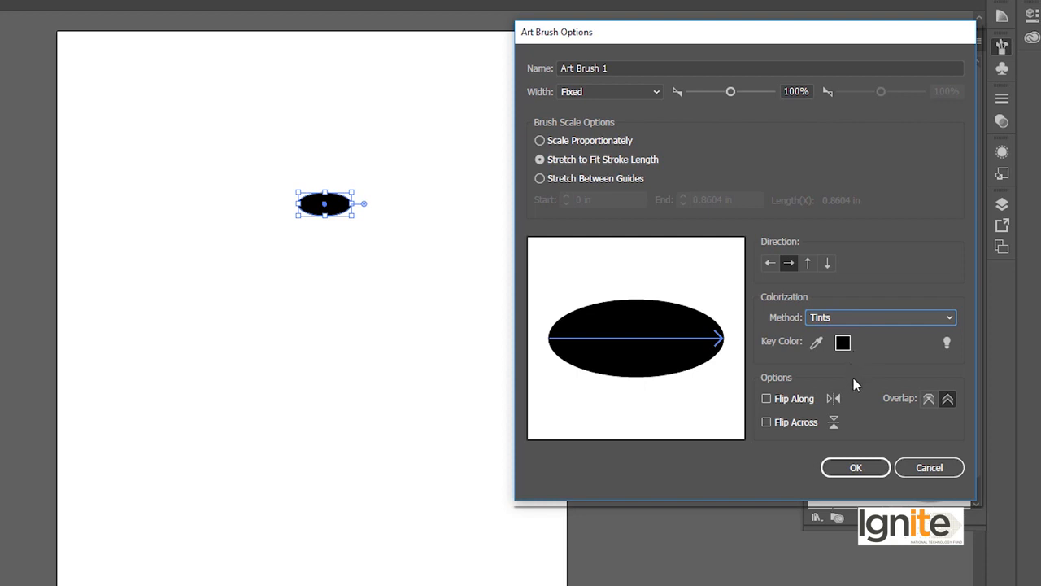
left_click(856, 470)
left_click(855, 469)
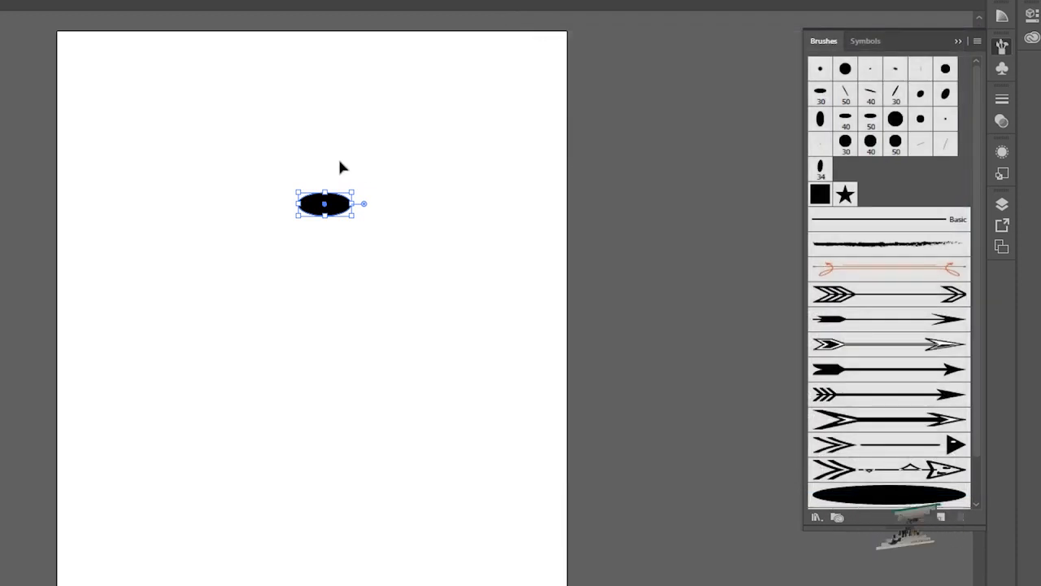
Paint curved test strokes with the new elliptical art brush, undoing each until one S-shaped stroke remains below the ellipse
left_click(612, 389)
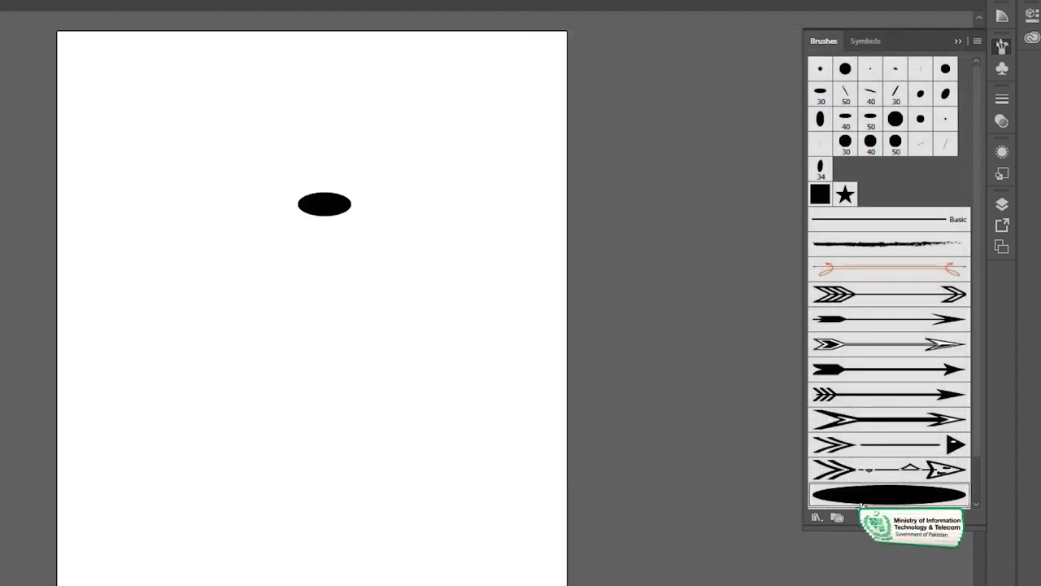
key("b")
mouse_move(235, 483)
left_mouse_down()
mouse_move(331, 421)
mouse_move(457, 312)
left_mouse_up()
key("ctrl+z")
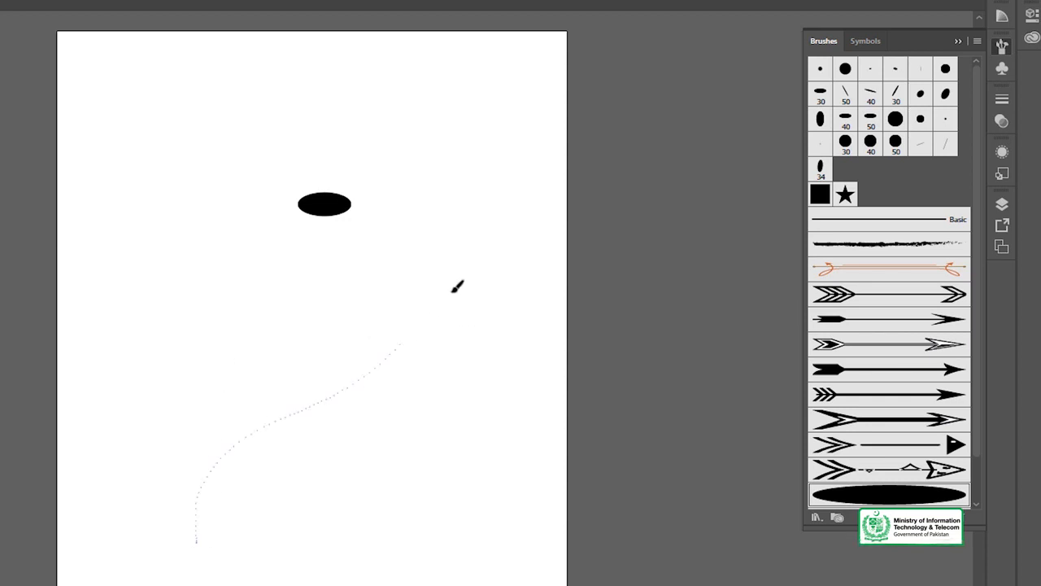
left_click_drag(454, 290, 463, 160)
key("ctrl+z")
mouse_move(311, 519)
left_mouse_down()
mouse_move(447, 199)
mouse_move(385, 155)
mouse_move(232, 174)
mouse_move(122, 429)
left_mouse_up()
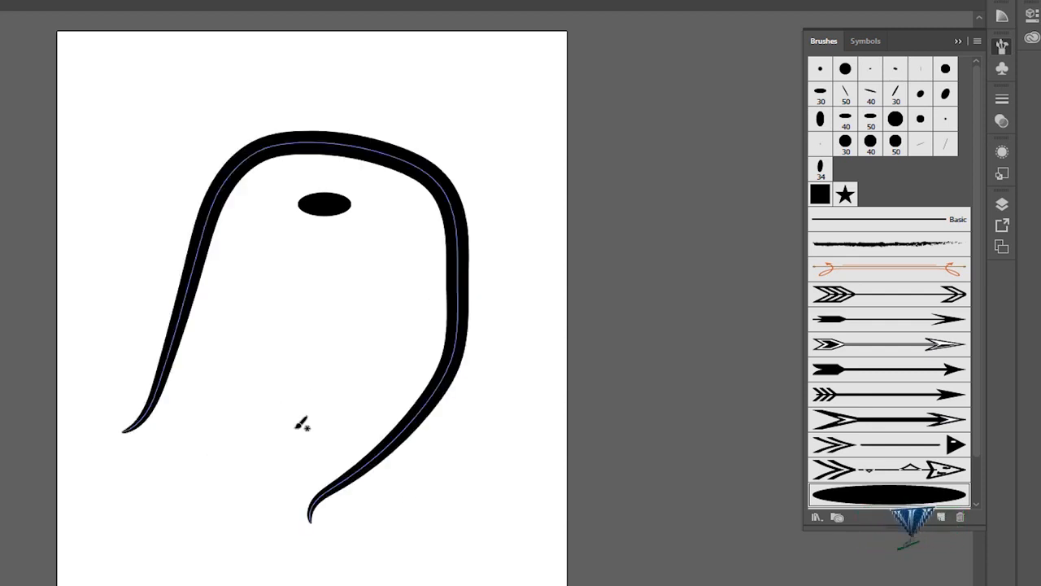
key("ctrl+z")
mouse_move(302, 550)
left_mouse_down()
mouse_move(447, 407)
mouse_move(476, 348)
left_mouse_up()
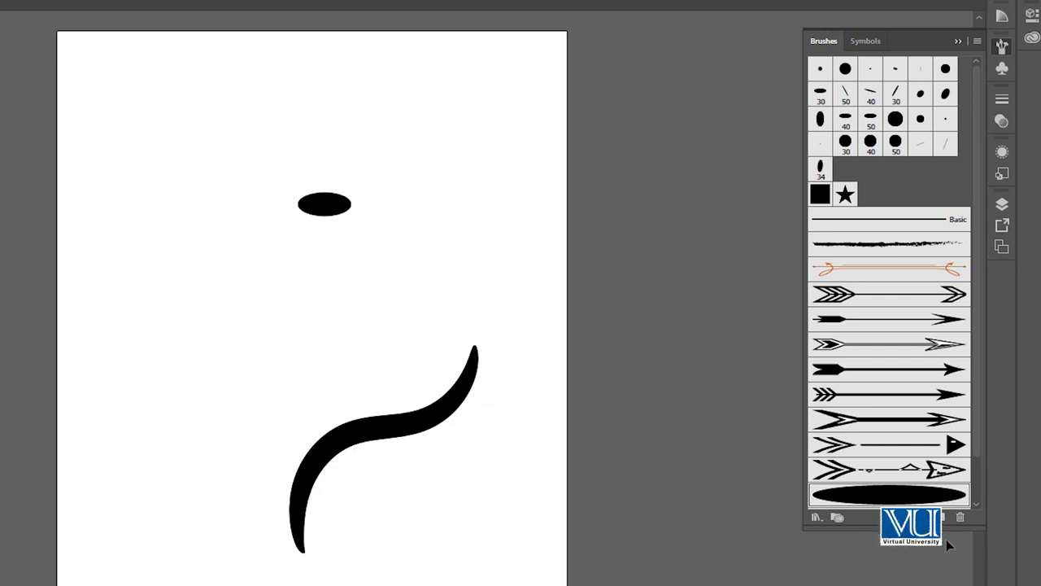
Review the options of the elliptical art brush and close them without changes
double_click(918, 494)
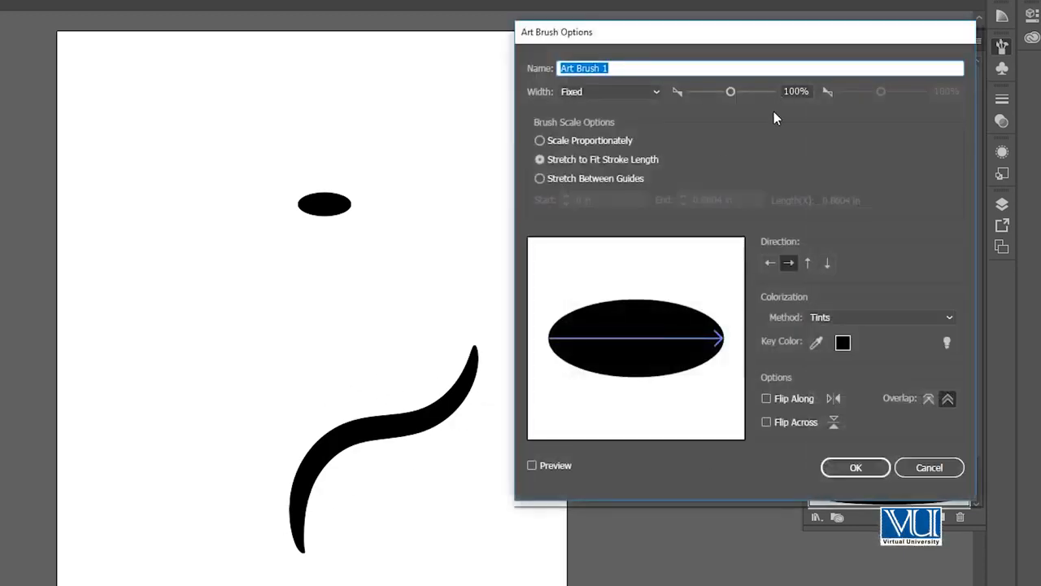
left_click(885, 470)
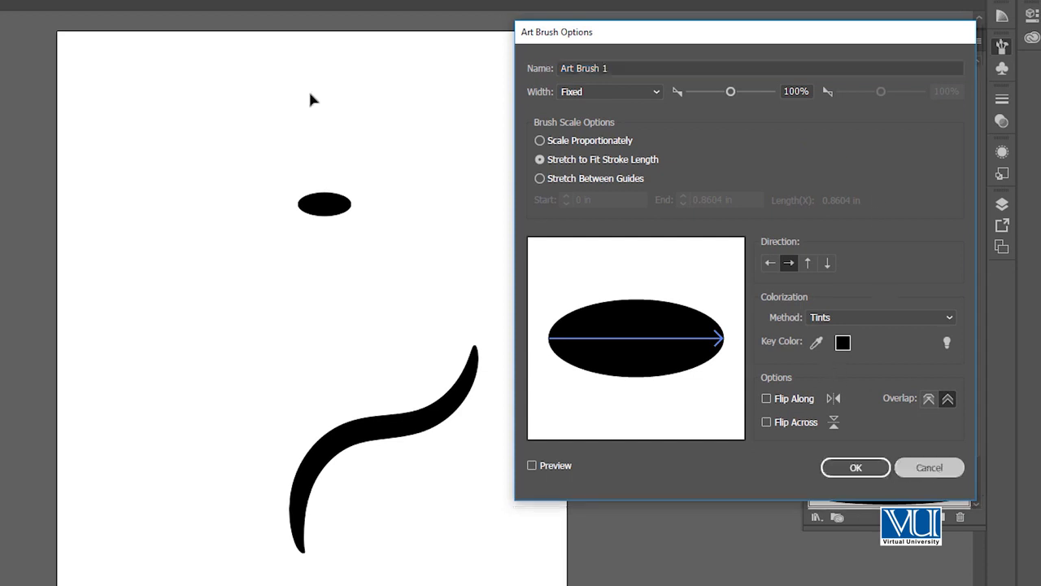
Clear all artwork from the artboard and look at the new brush types offered without a selection, creating none
key("ctrl+a")
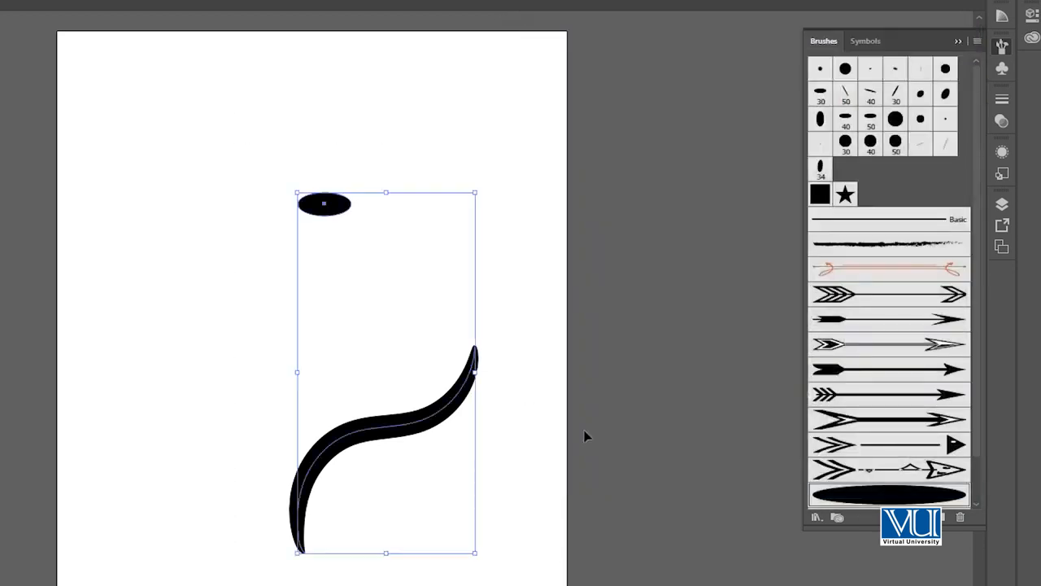
key("Delete")
left_click(944, 519)
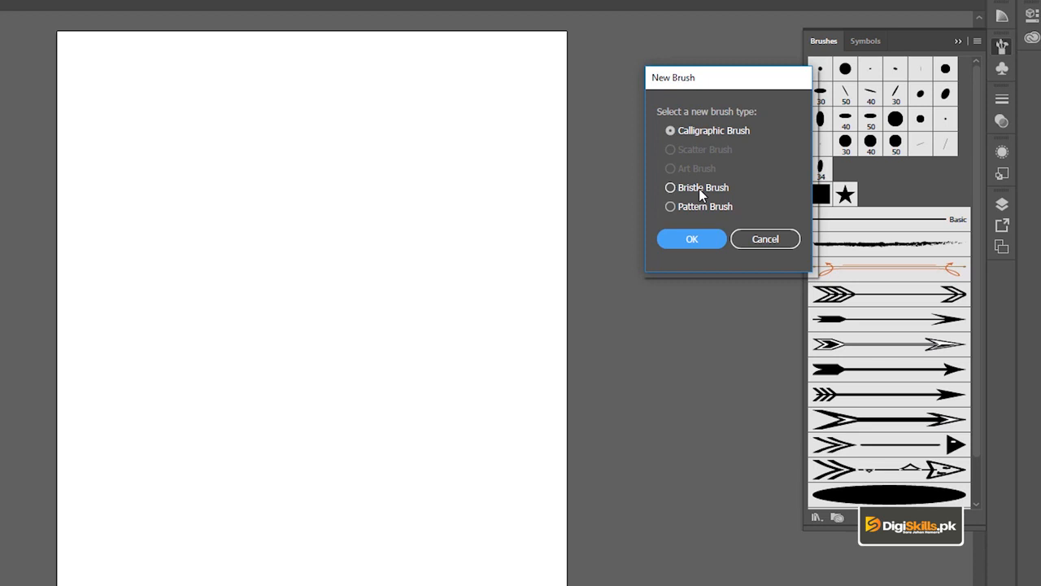
left_click(764, 240)
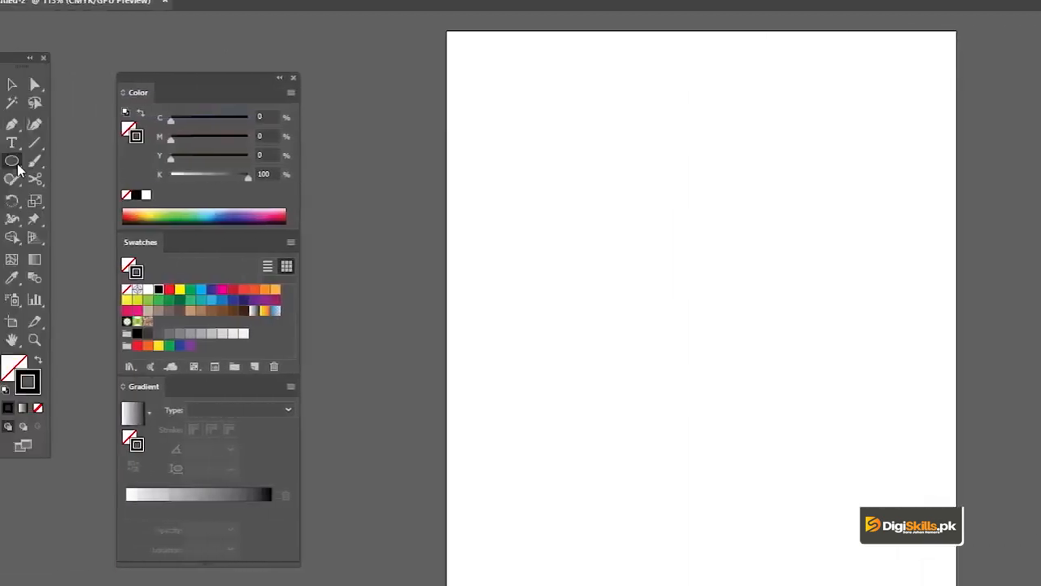
Draw a small upright rectangle in the artboard's upper part, give it a black fill without outline, and enlarge it slightly
left_click(27, 160)
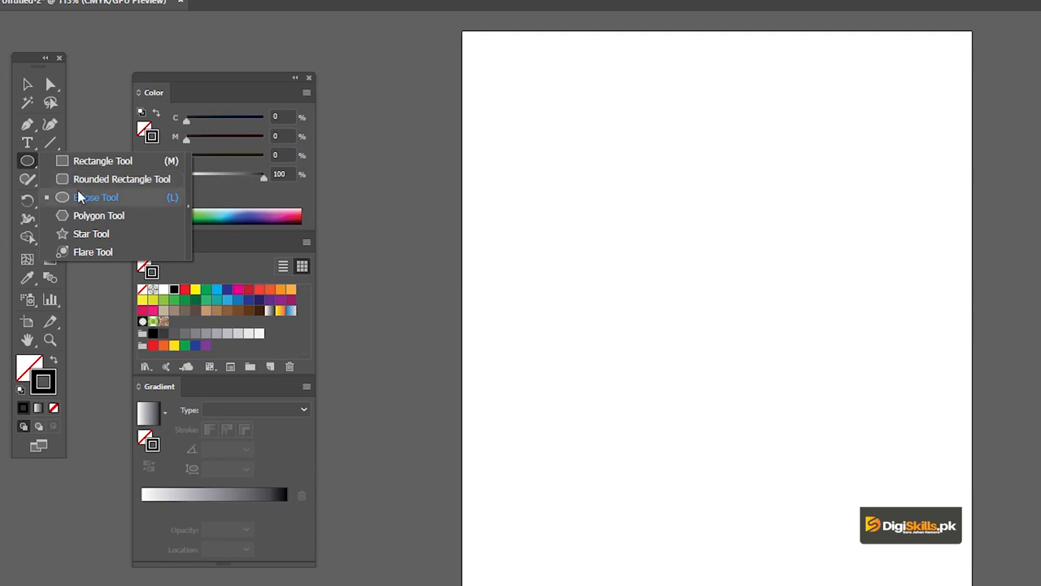
left_click(86, 162)
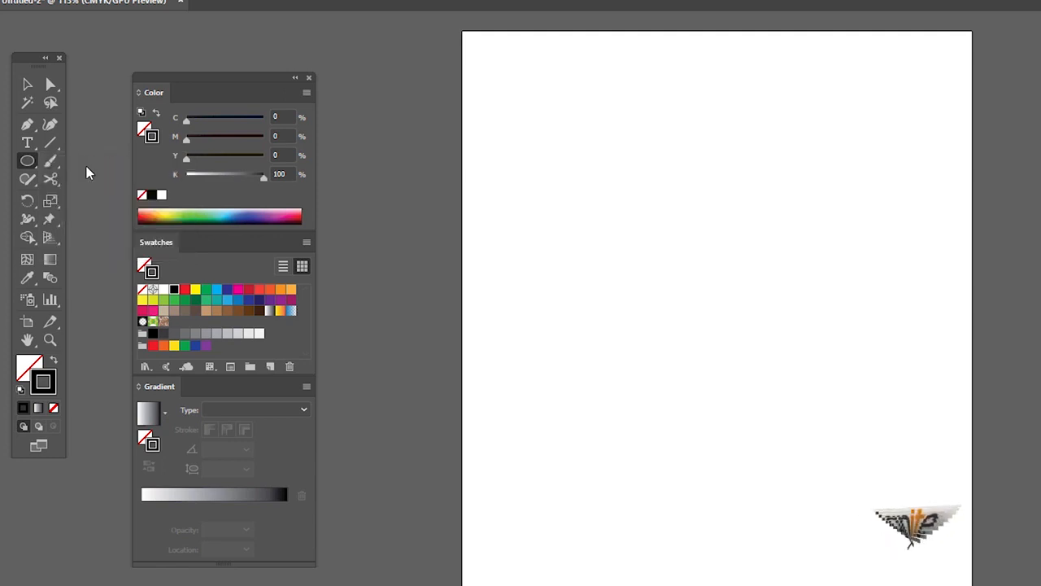
left_click_drag(781, 248, 817, 312)
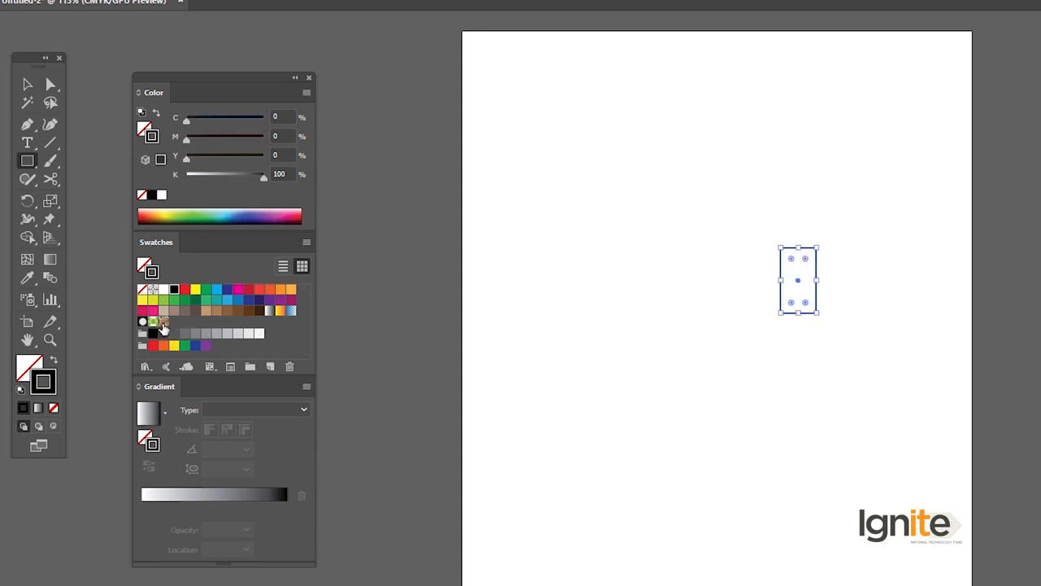
key("v")
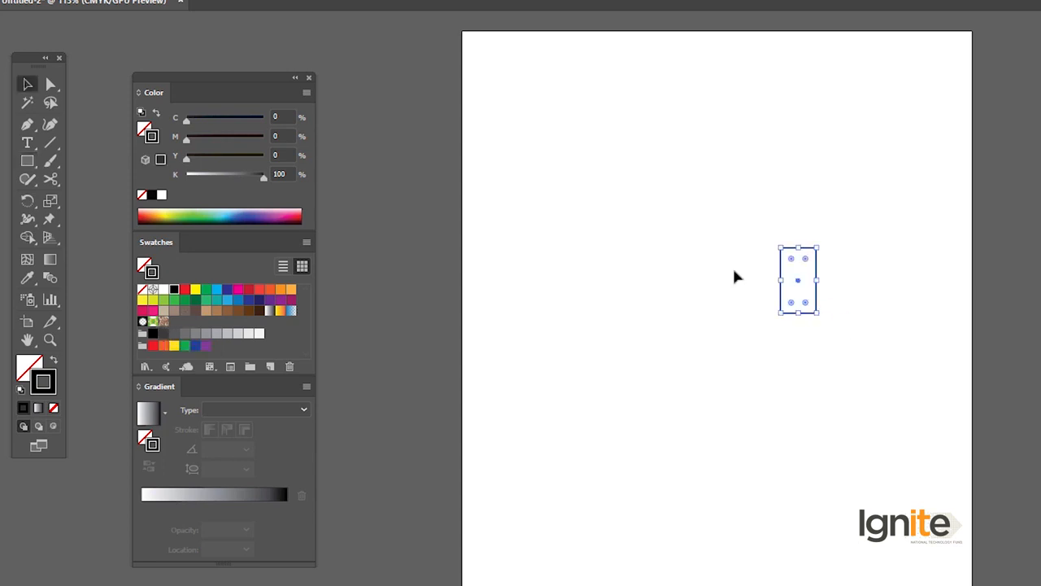
left_click(53, 361)
left_click_drag(817, 248, 821, 239)
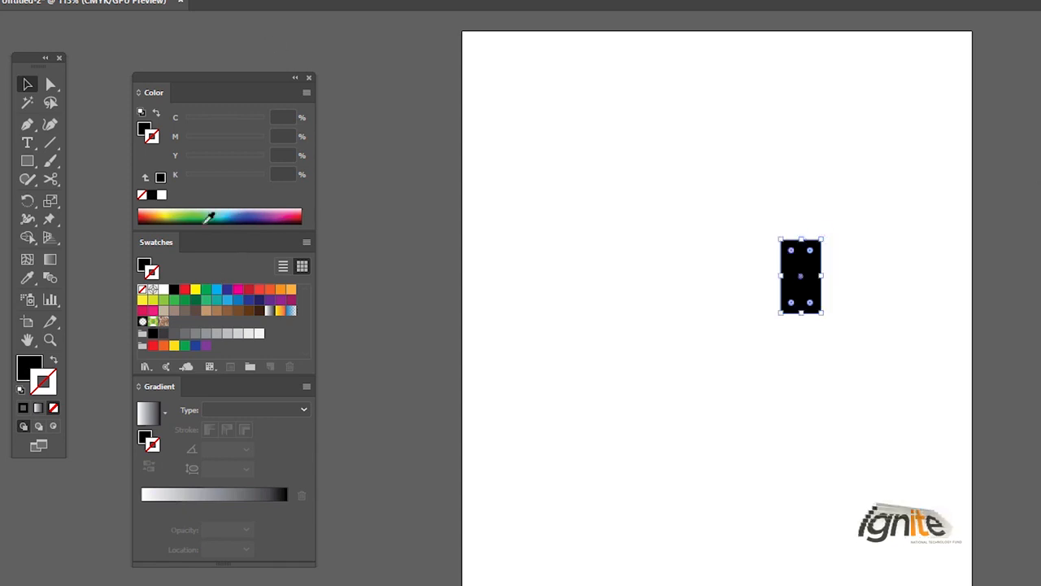
Try a red outline on the rectangle, remove it, and change the rectangle's fill to red
key("x")
left_click(184, 289)
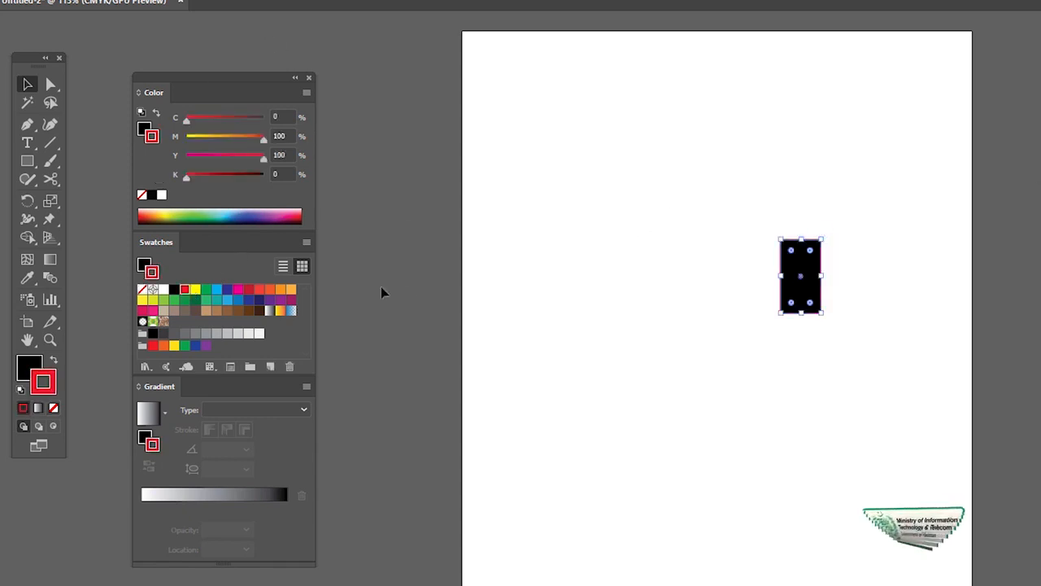
left_click(143, 290)
left_click(30, 369)
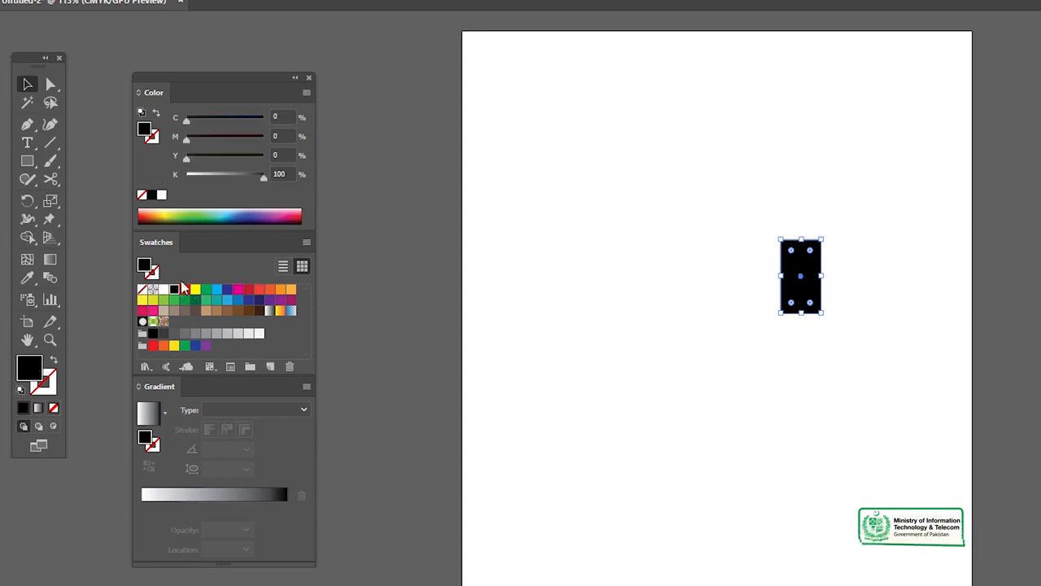
left_click(185, 290)
Place a smaller copy of the rectangle centred in front of it and fill the copy teal (C 80, M 10, Y 45, K 0)
mouse_move(810, 269)
left_mouse_down()
mouse_move(852, 269)
mouse_move(865, 232)
mouse_move(851, 253)
mouse_move(808, 268)
left_mouse_up()
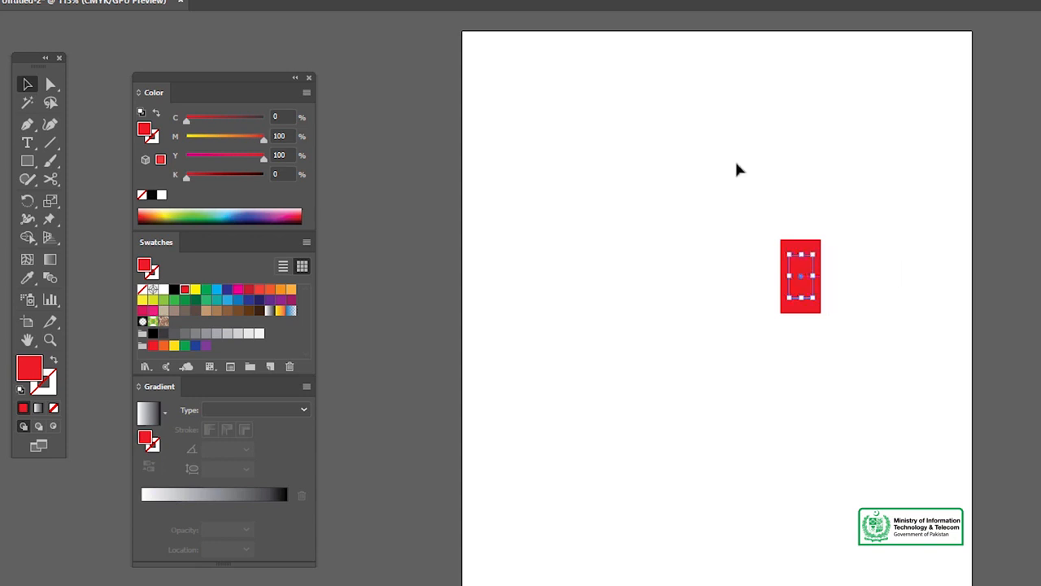
right_click(801, 268)
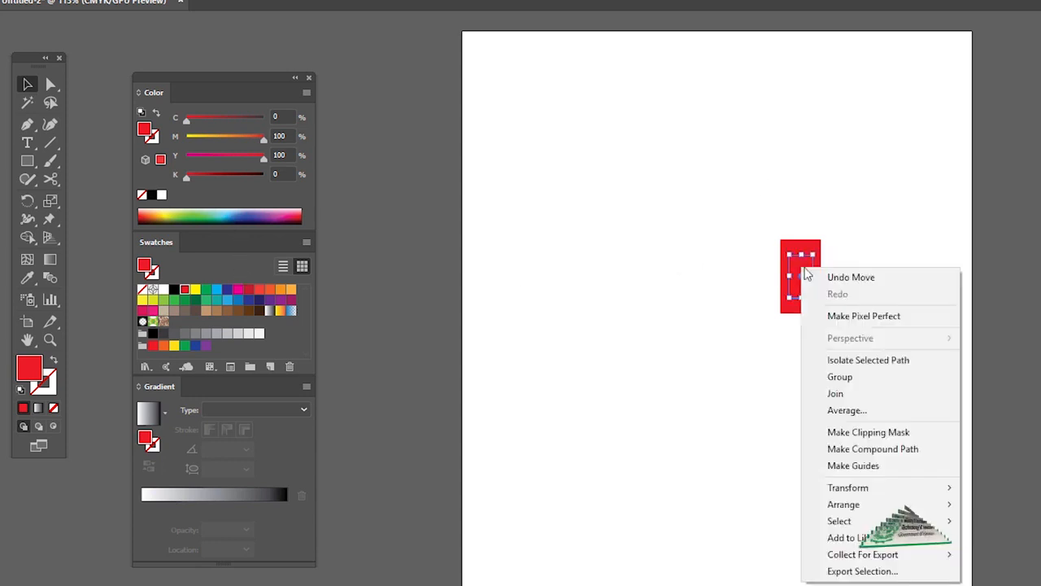
mouse_move(935, 505)
left_click(986, 505)
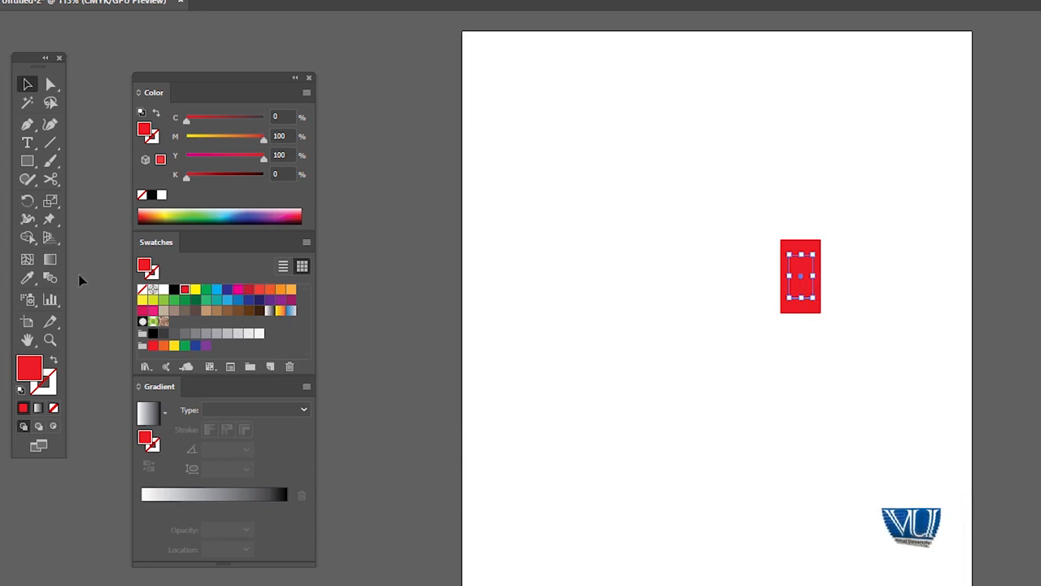
left_click(216, 300)
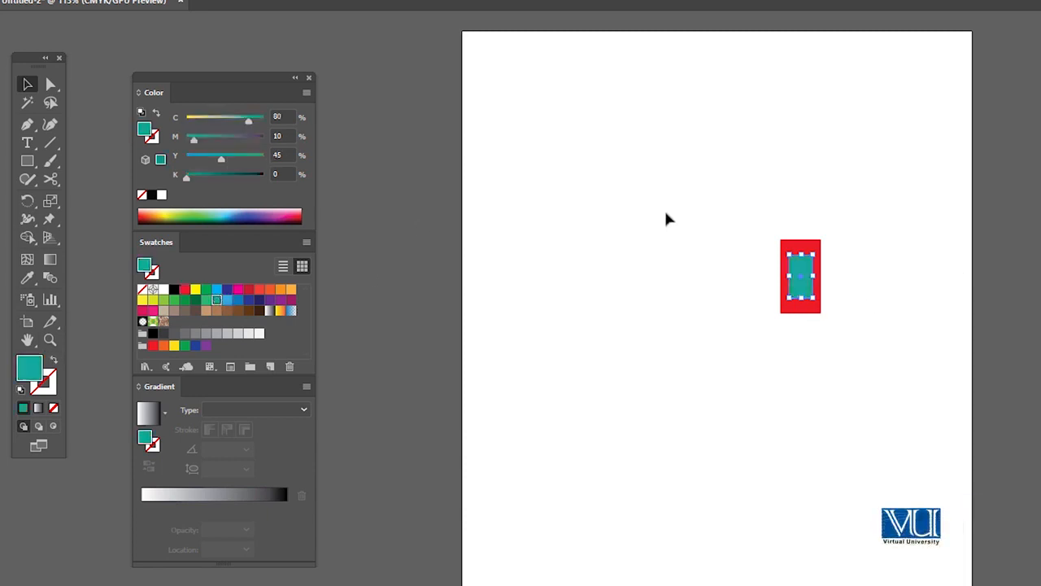
Select both rectangles and scale them down together to about 0.46 by 0.85 in
left_click_drag(887, 328, 886, 327)
mouse_move(821, 239)
left_mouse_down()
mouse_move(827, 250)
mouse_move(812, 257)
mouse_move(820, 252)
left_mouse_up()
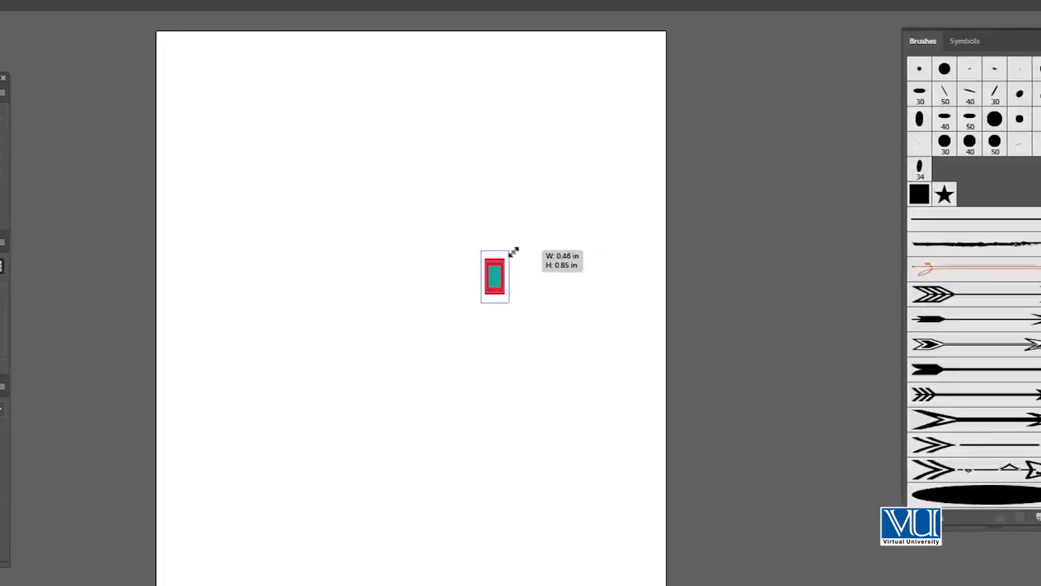
left_click_drag(514, 251, 511, 250)
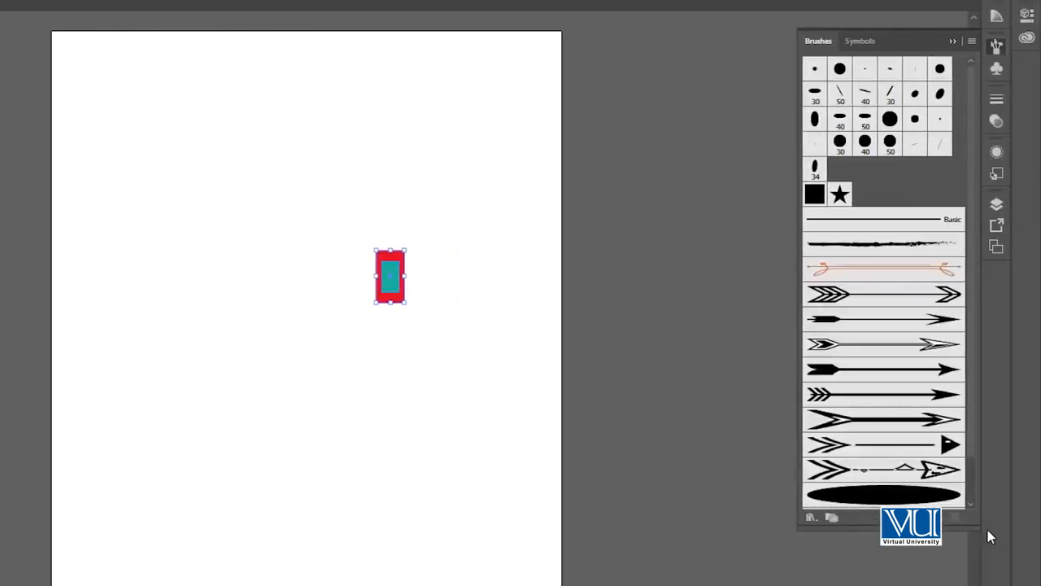
Start a new Pattern Brush from the two nested rectangles and move its options dialog clear of the artwork
mouse_move(395, 282)
left_mouse_down()
mouse_move(810, 391)
mouse_move(860, 450)
left_mouse_up()
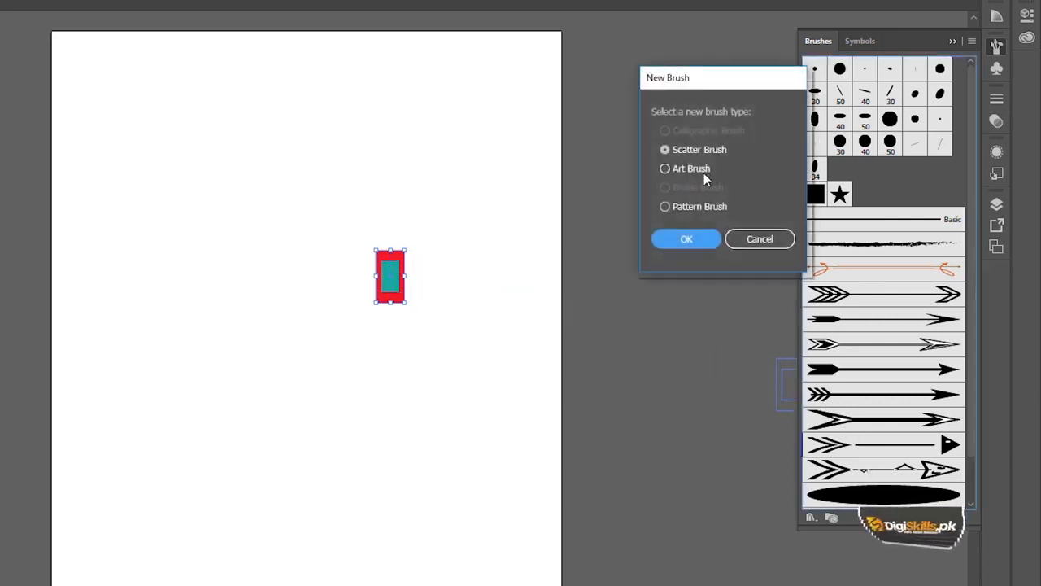
left_click(687, 240)
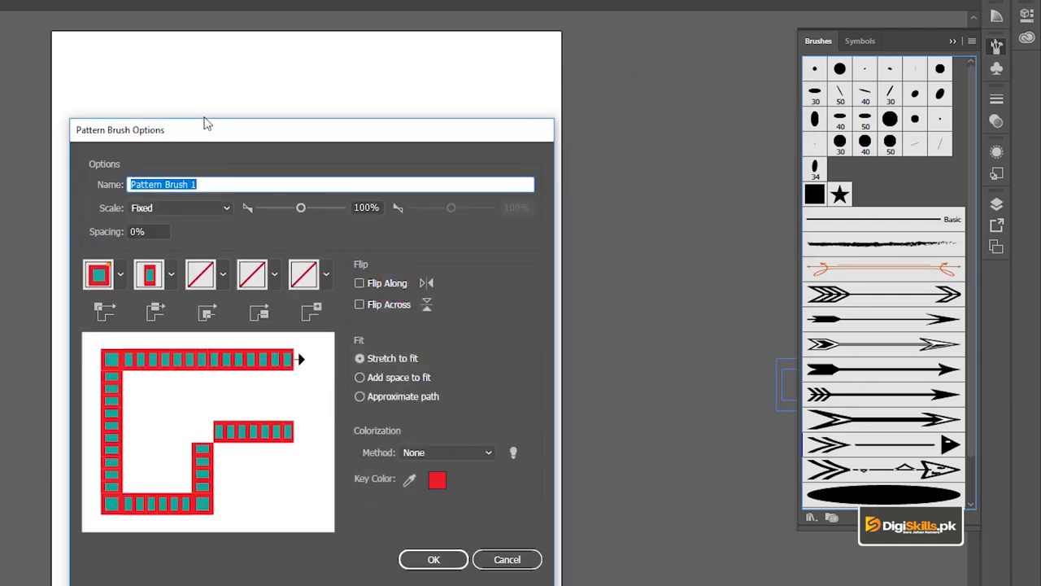
left_click_drag(274, 124, 639, 5)
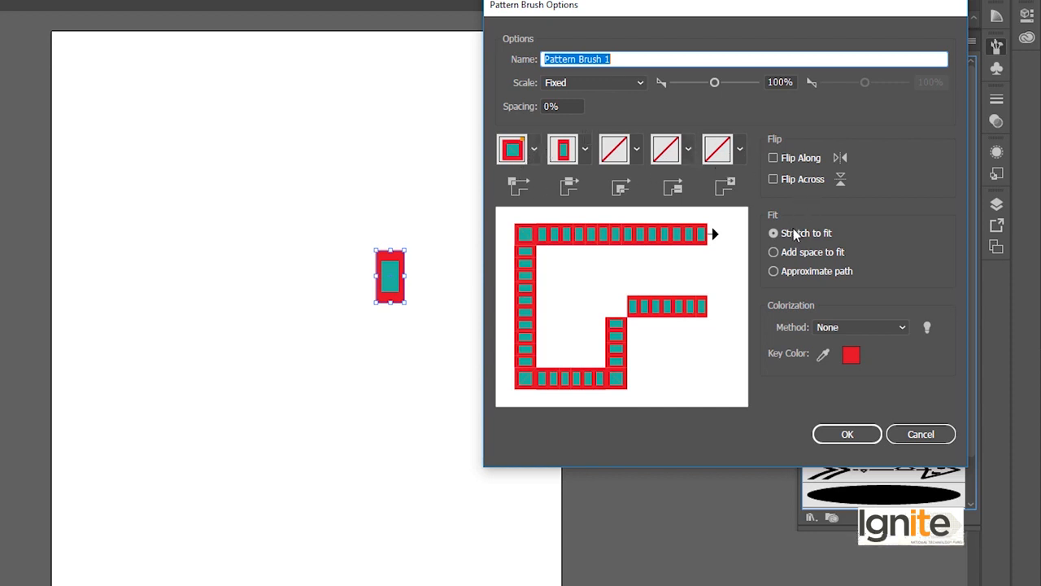
Set the pattern brush's colorization method to Tints and create the brush
left_click(840, 326)
left_click(840, 325)
left_click(845, 332)
left_click(840, 361)
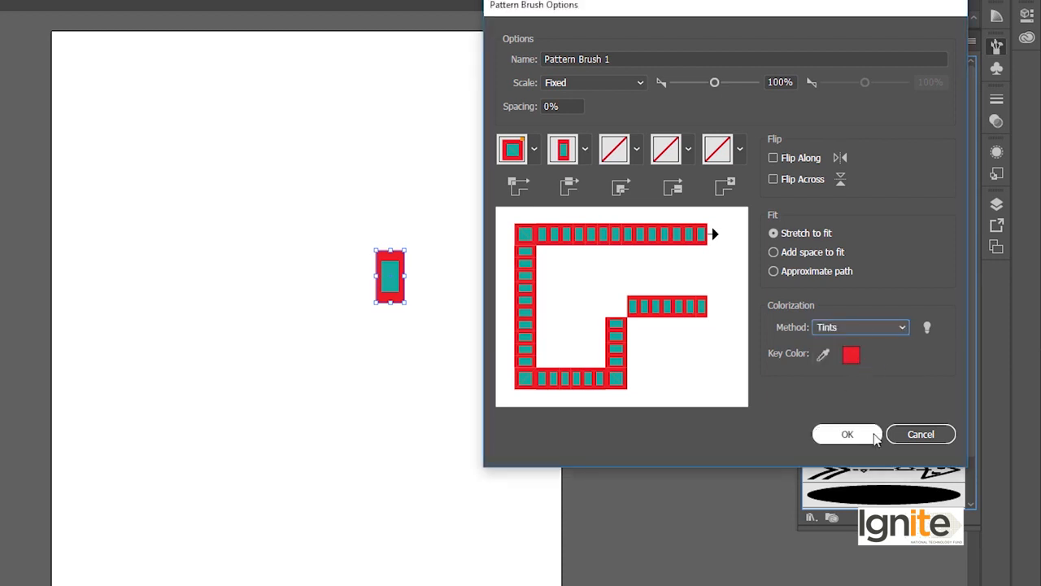
left_click(848, 434)
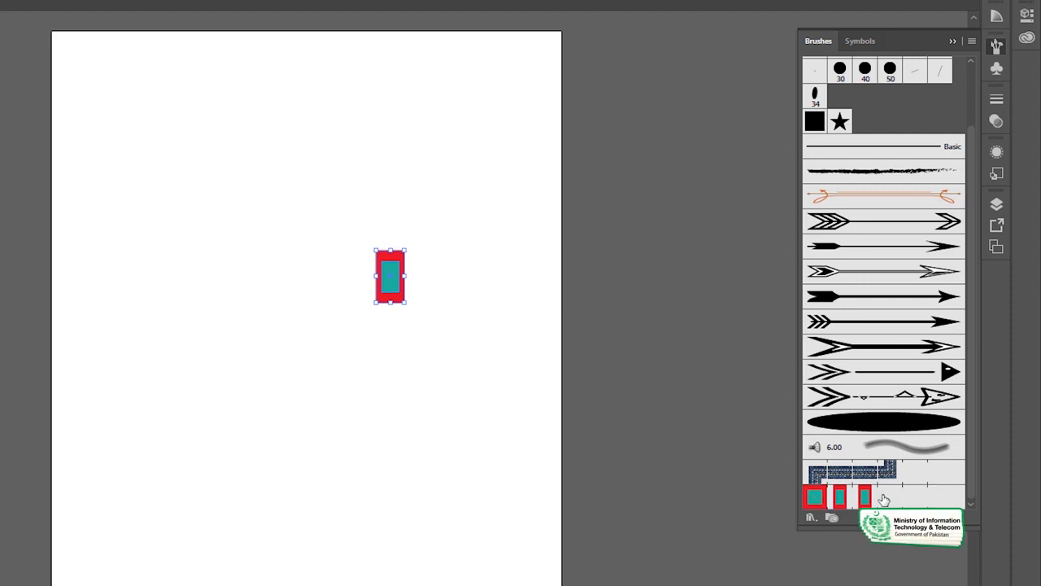
Delete the source rectangles and draw a circle about 3.44 in across with a teal outline and no fill
key("Delete")
left_click(32, 163)
left_click_drag(32, 163, 139, 202)
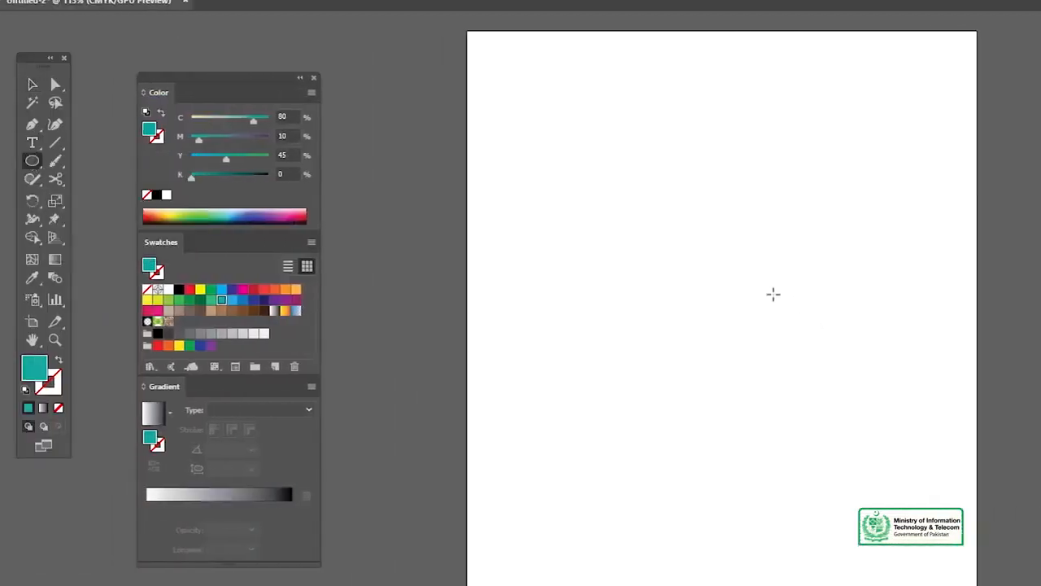
left_click_drag(681, 241, 787, 347)
key("v")
left_click(59, 359)
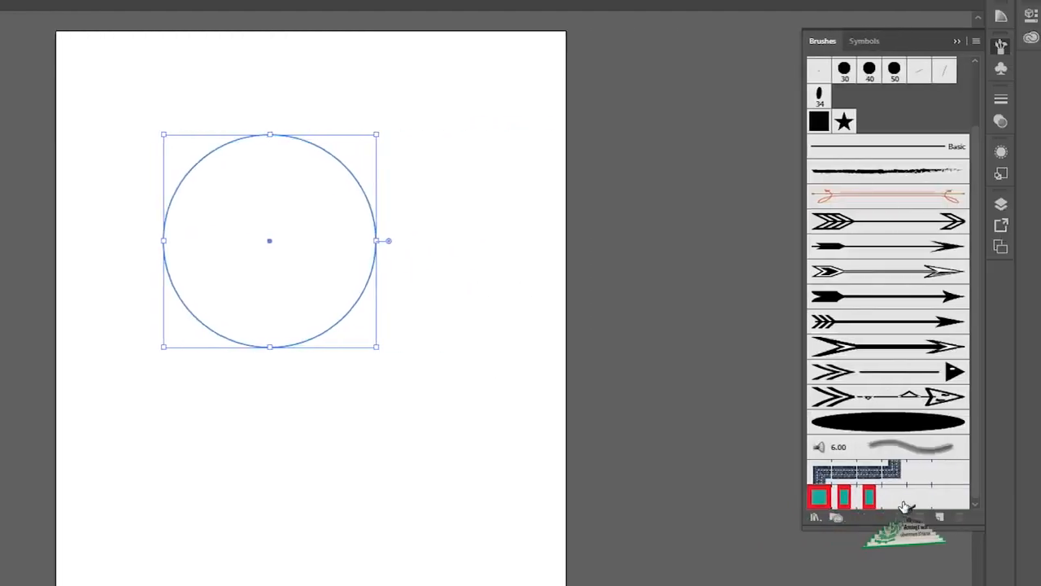
Apply the new rectangle pattern brush to the circle and recolor its stroke bright red, about M 98% and Y 90%
mouse_move(907, 502)
left_mouse_down()
mouse_move(354, 161)
mouse_move(398, 234)
left_mouse_up()
left_click(441, 121)
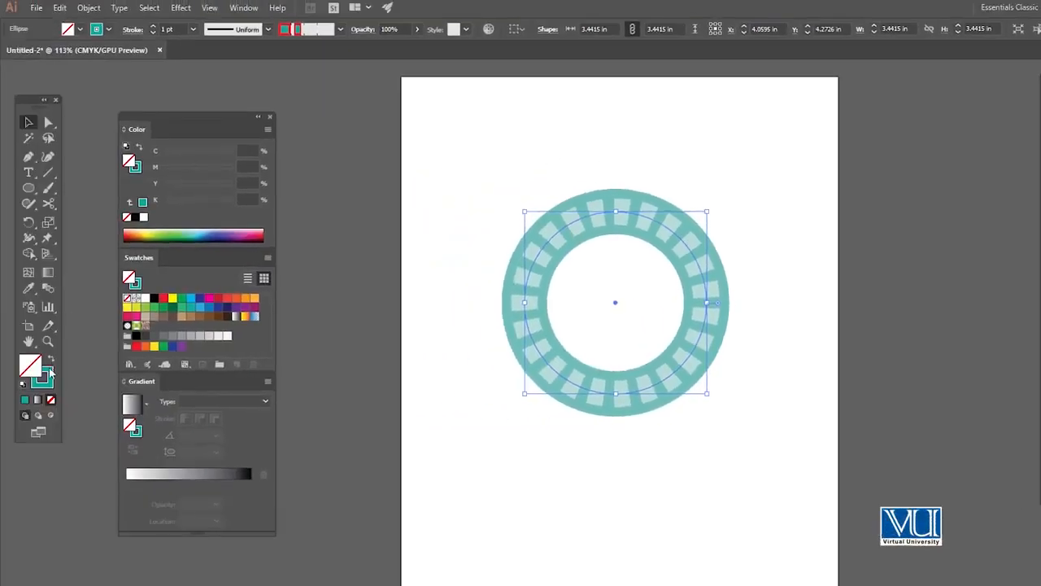
left_click(46, 375)
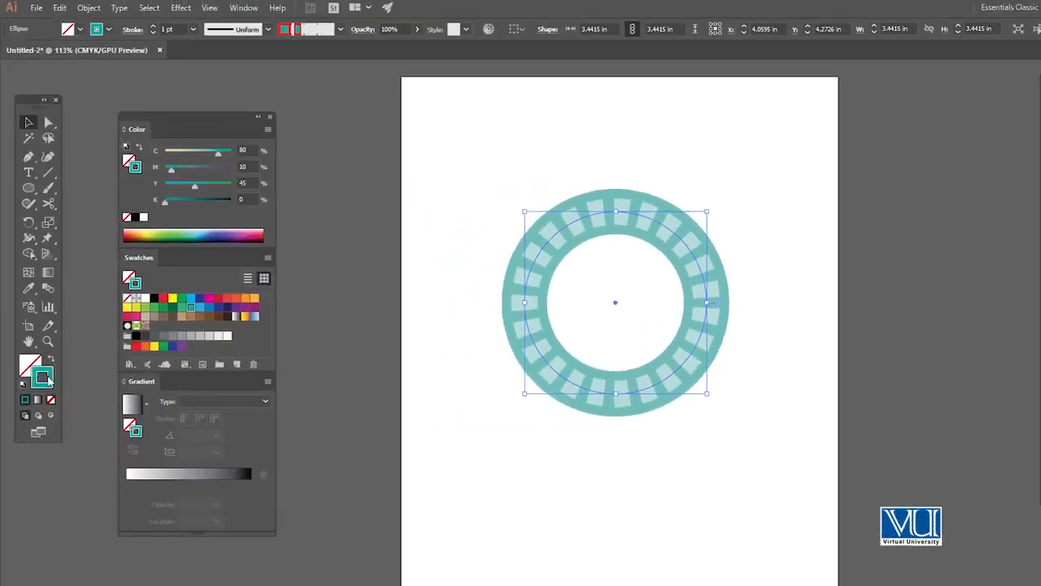
double_click(46, 376)
left_click(639, 275)
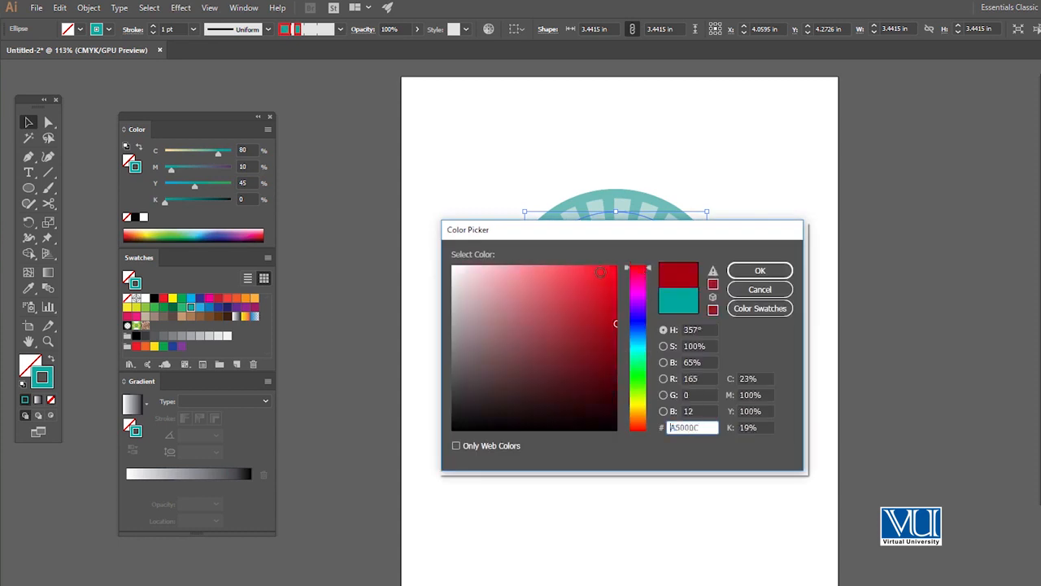
left_click(600, 271)
left_click(760, 270)
left_click(752, 158)
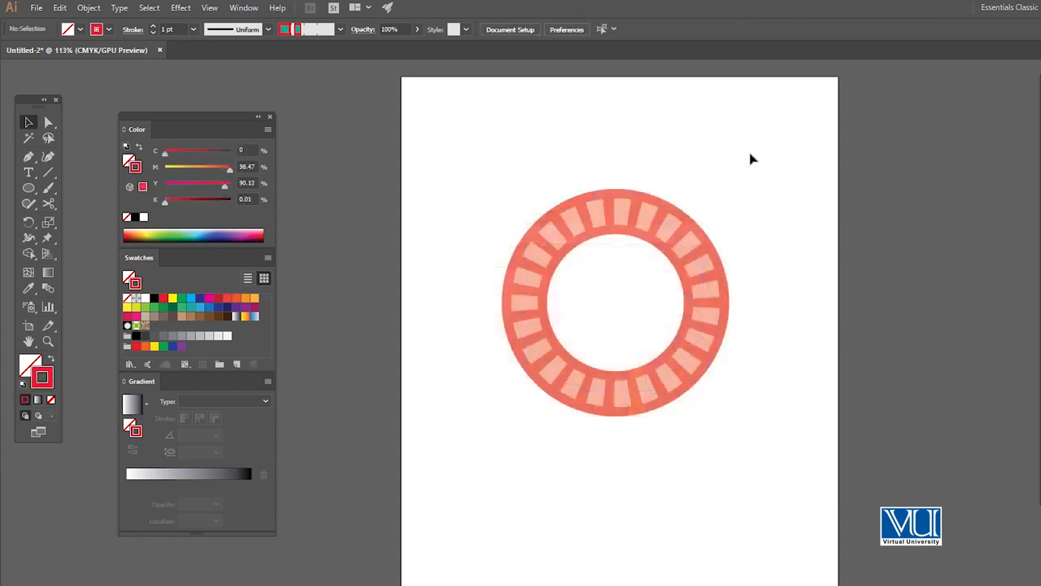